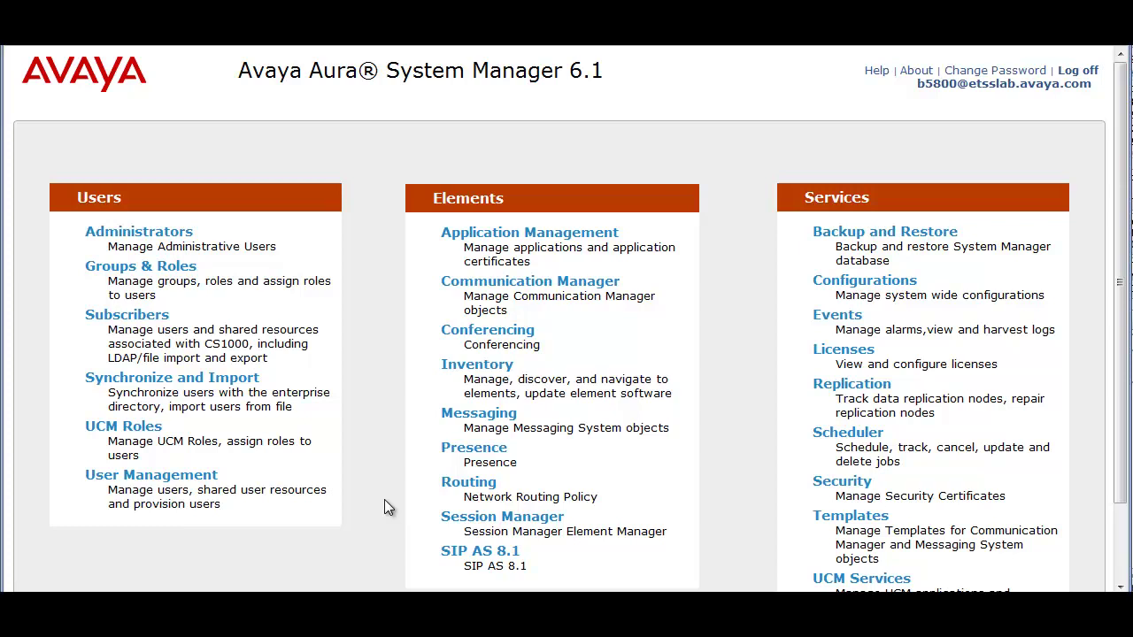
- From User Management > Manage Users, start a New user profile and place the cursor in Last Name
left_click(176, 482)
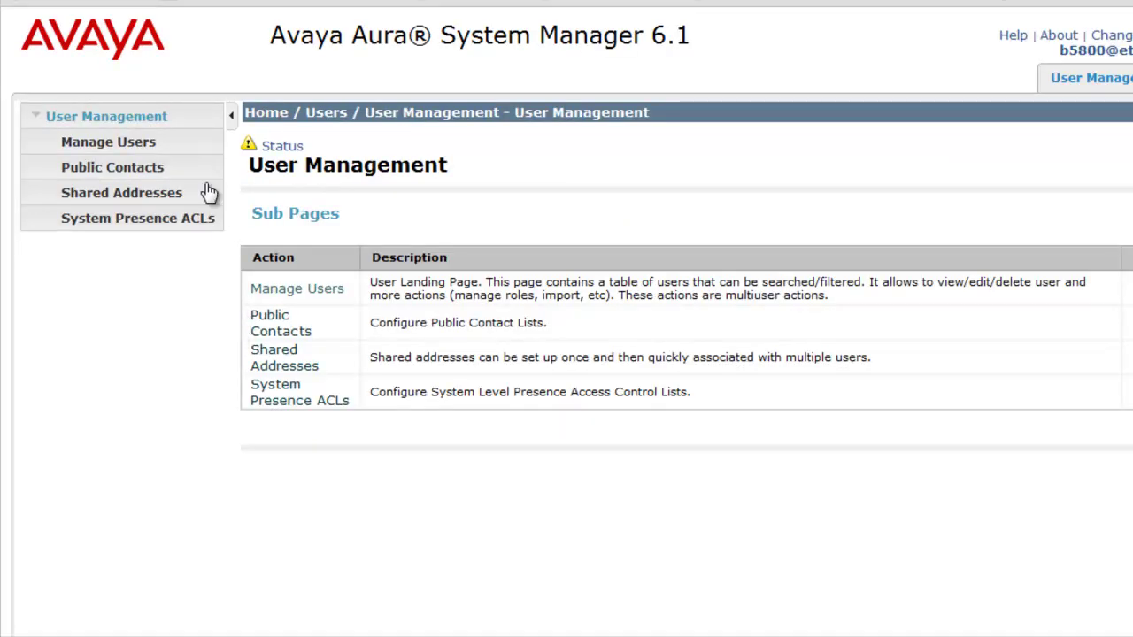
left_click(143, 152)
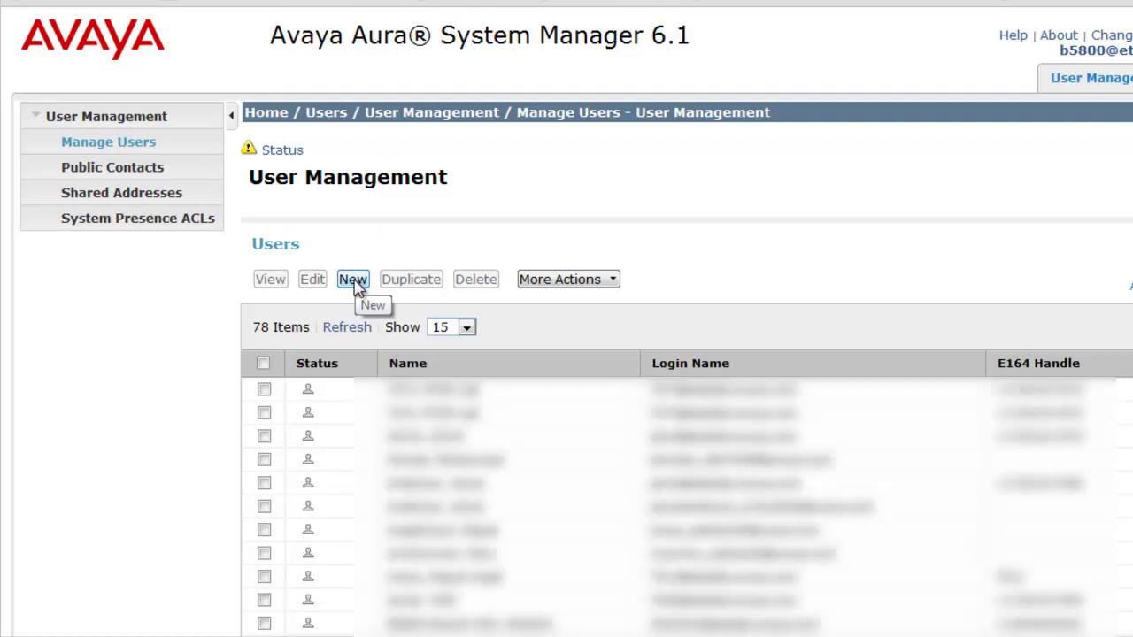
left_click(353, 281)
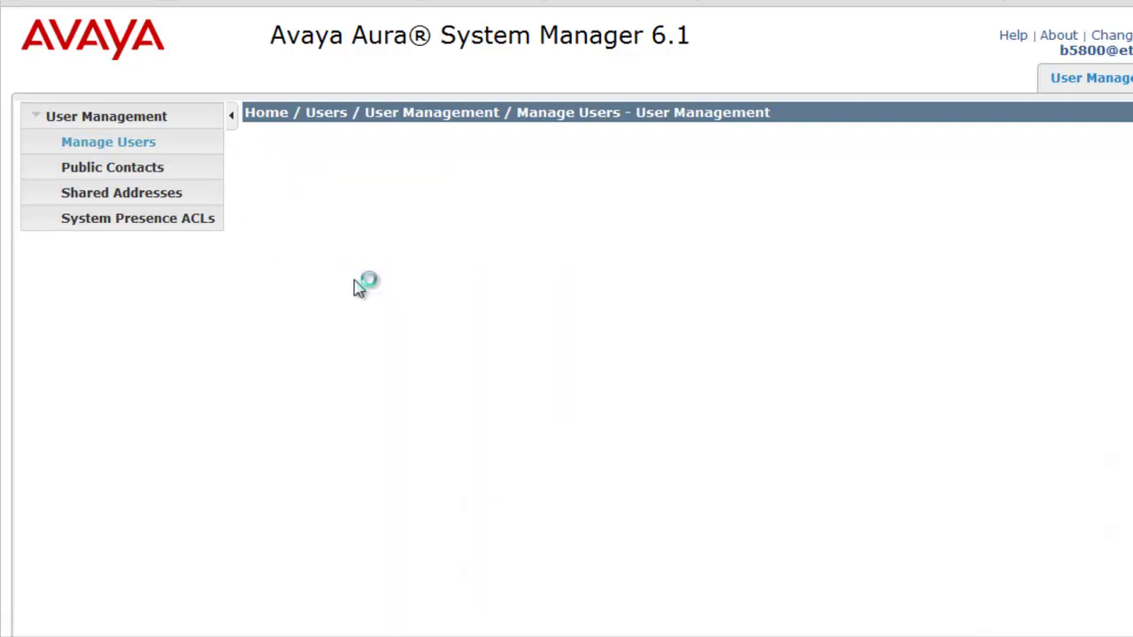
left_click(635, 333)
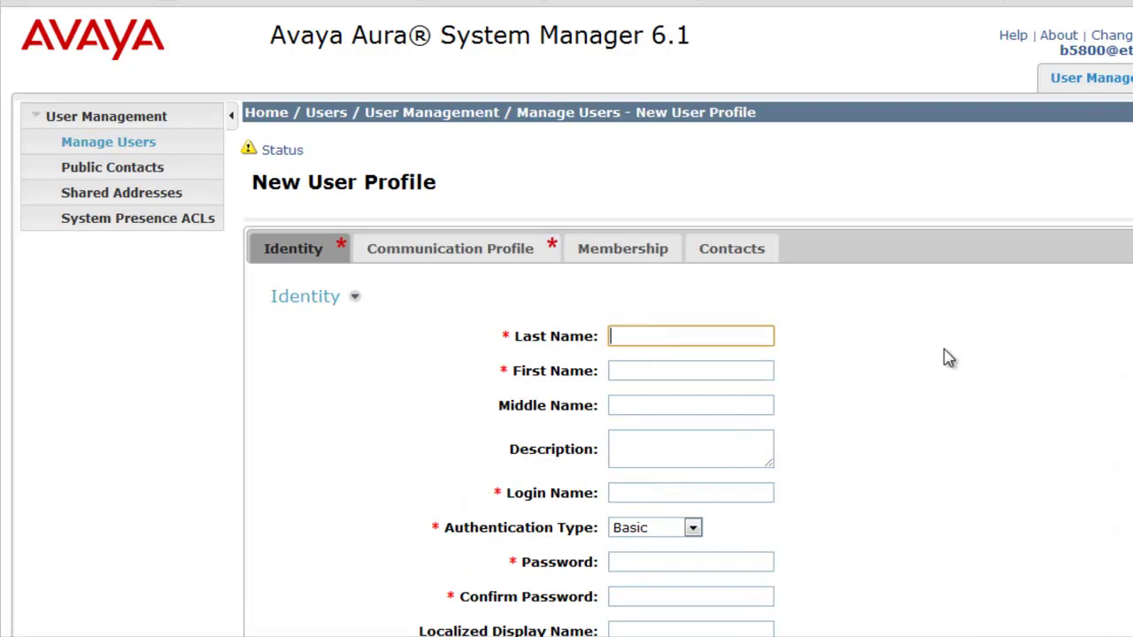
key("Tab")
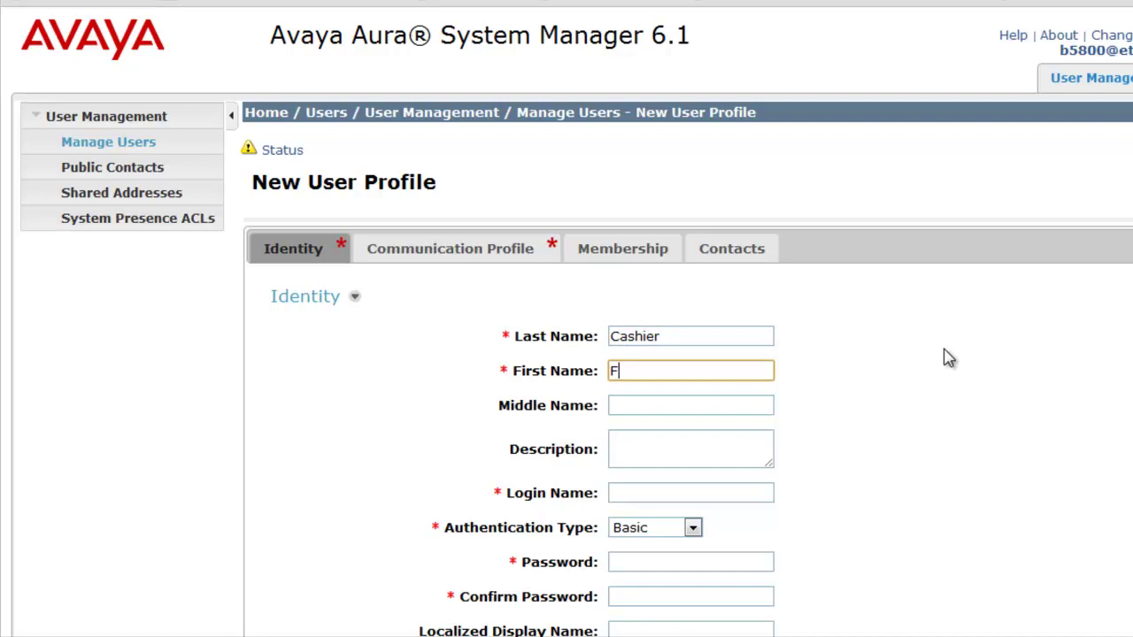
key("Tab")
key("Tab")
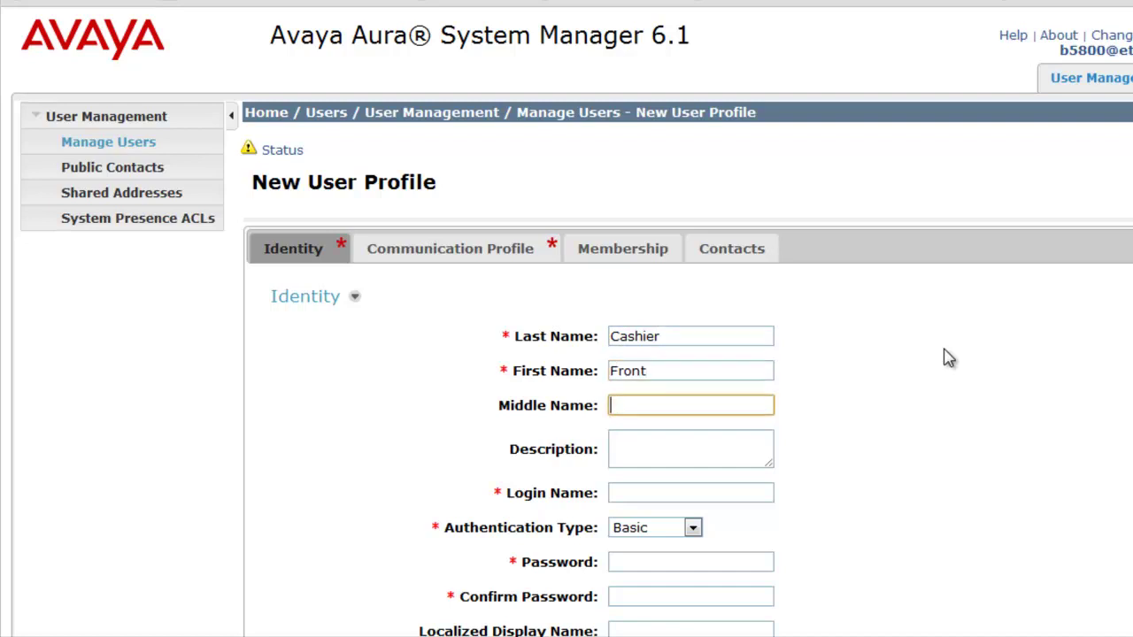
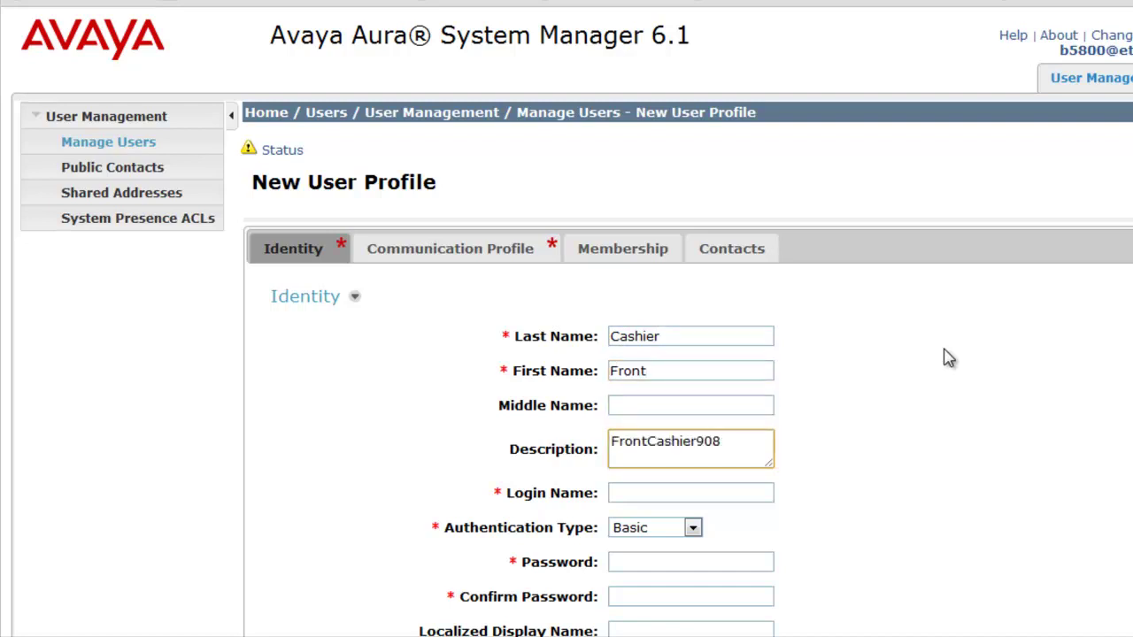
key("Tab")
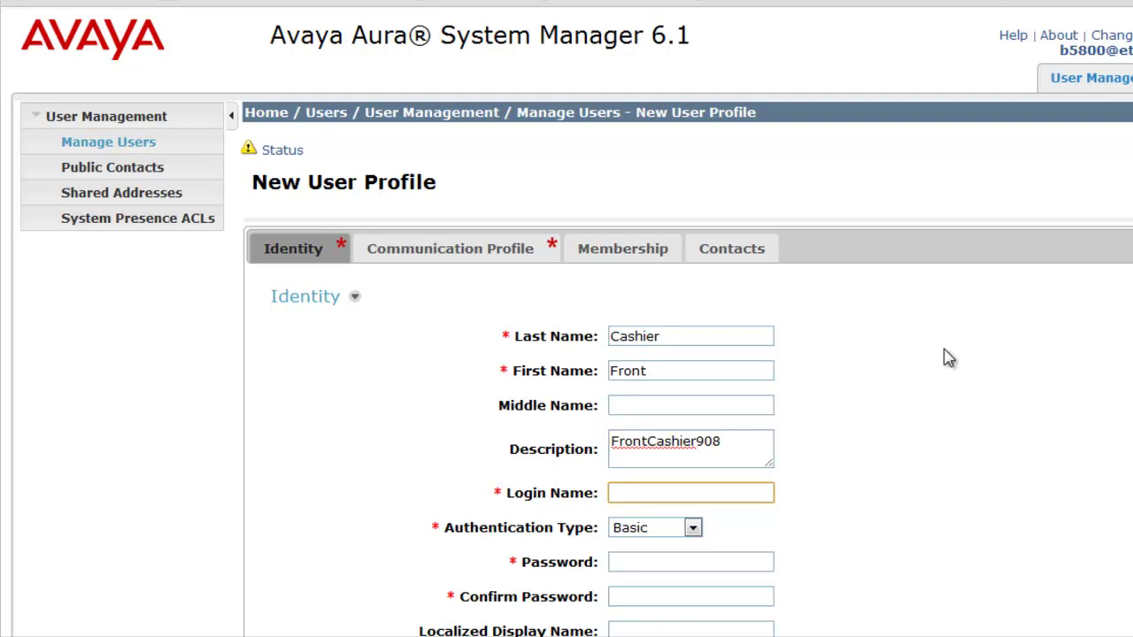
key("ctrl+v")
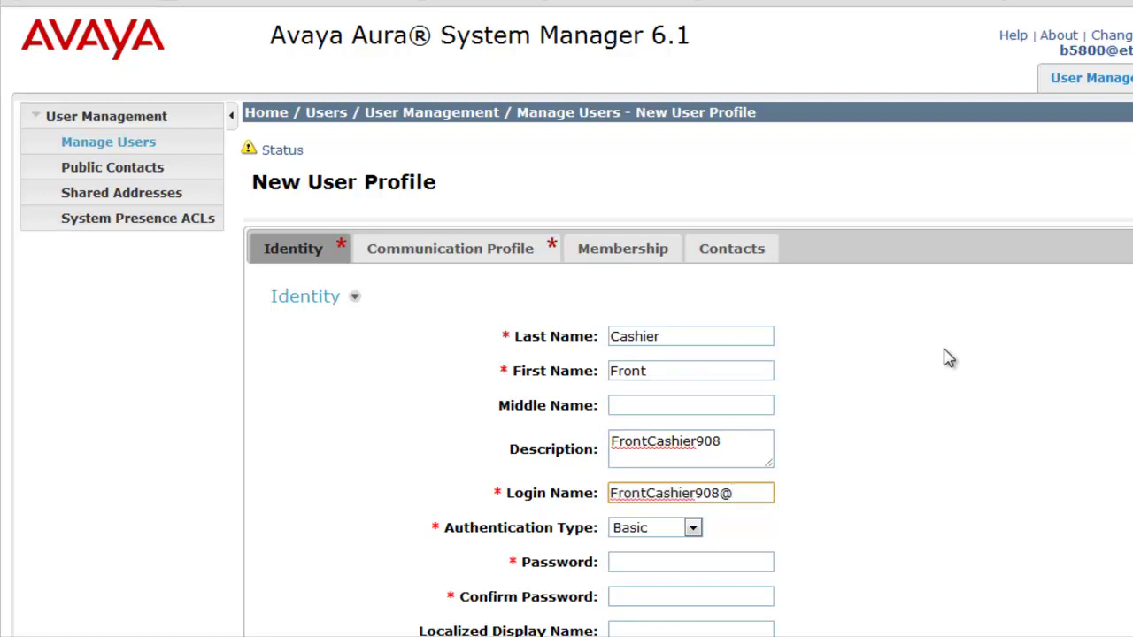
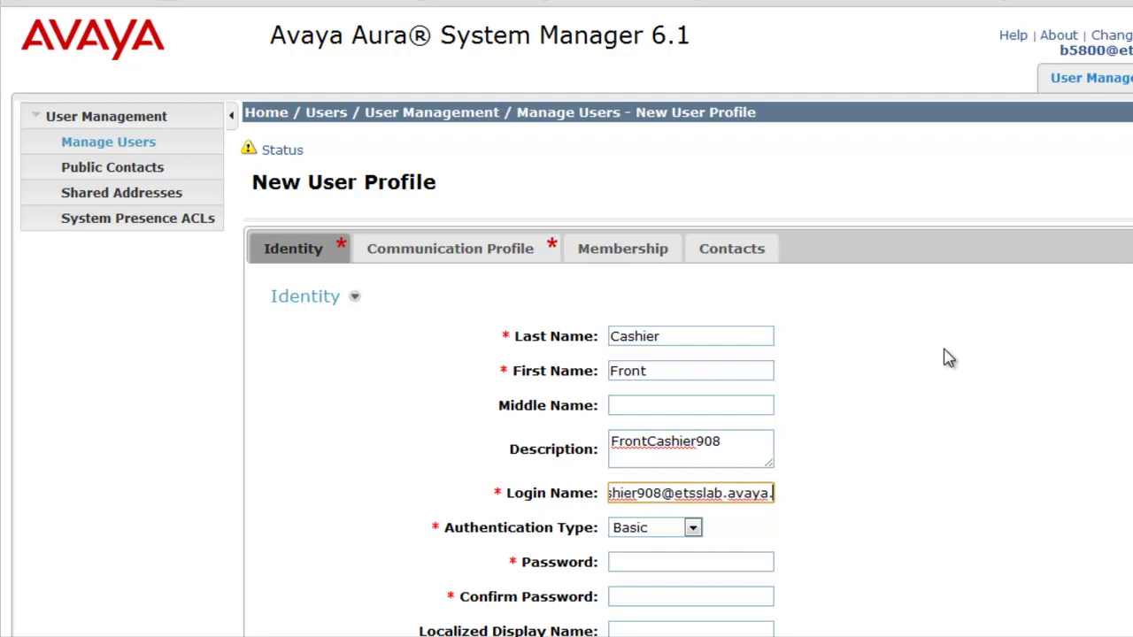
key("Tab")
key("Tab")
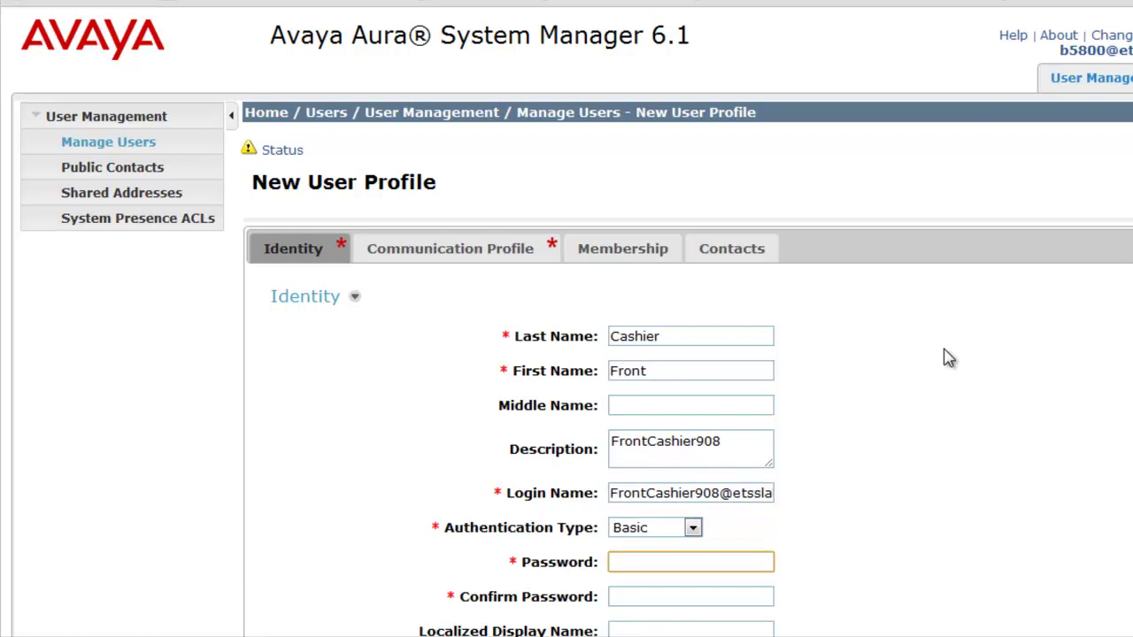
type("•••••••")
key("Tab")
type("•••••••")
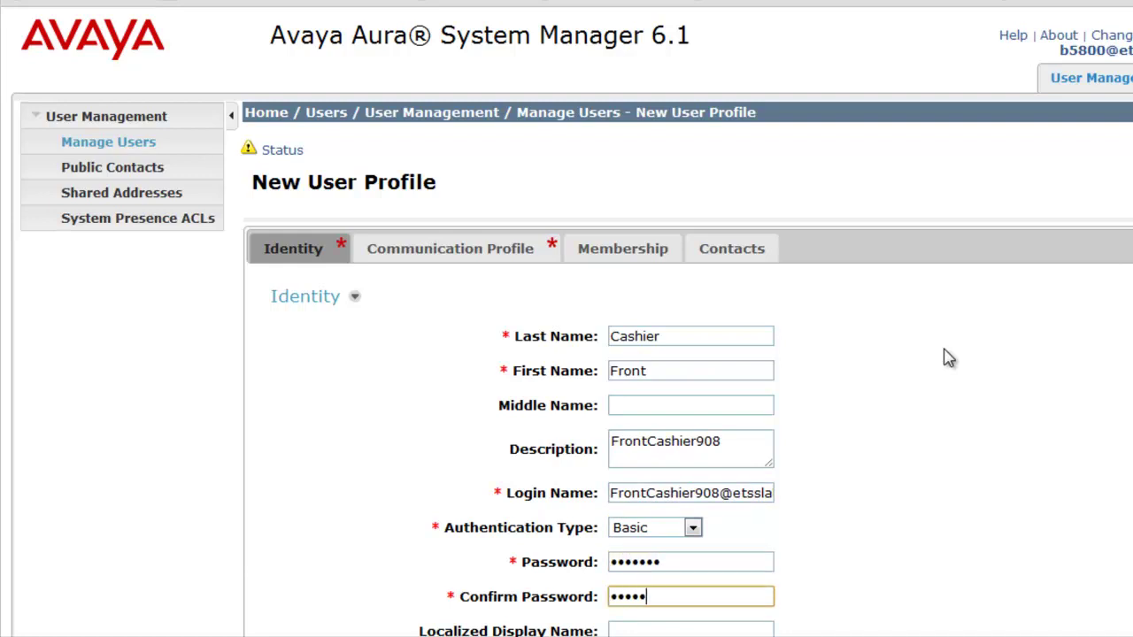
key("Tab")
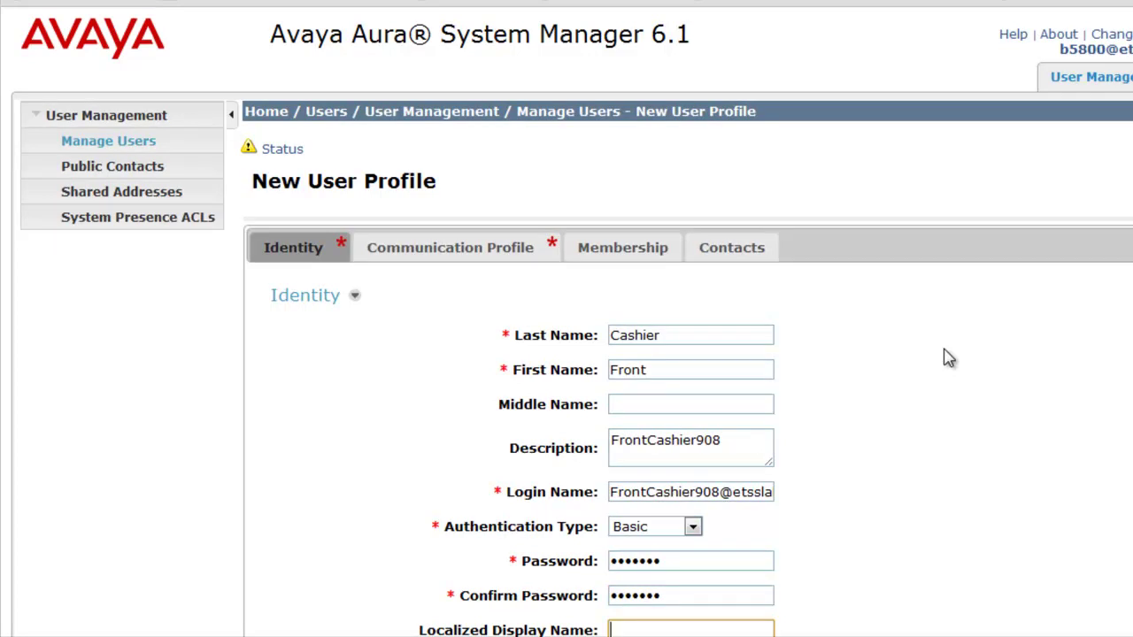
key("Tab")
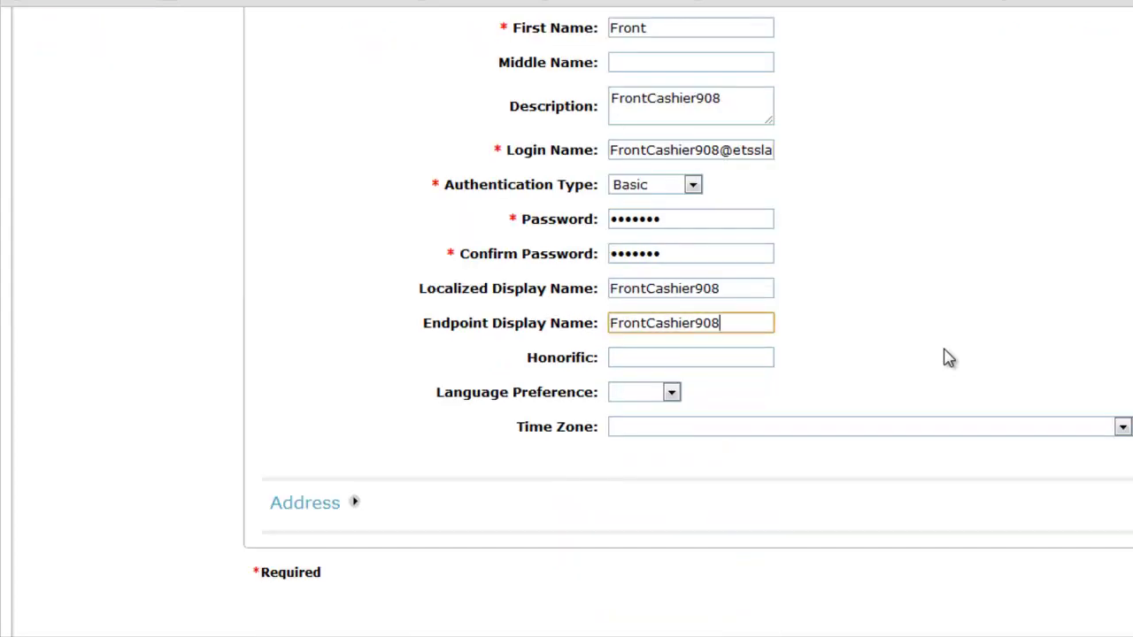
key("Tab")
- Set the language preference to English and the time zone to Eastern Time (US & Canada)
key("Tab")
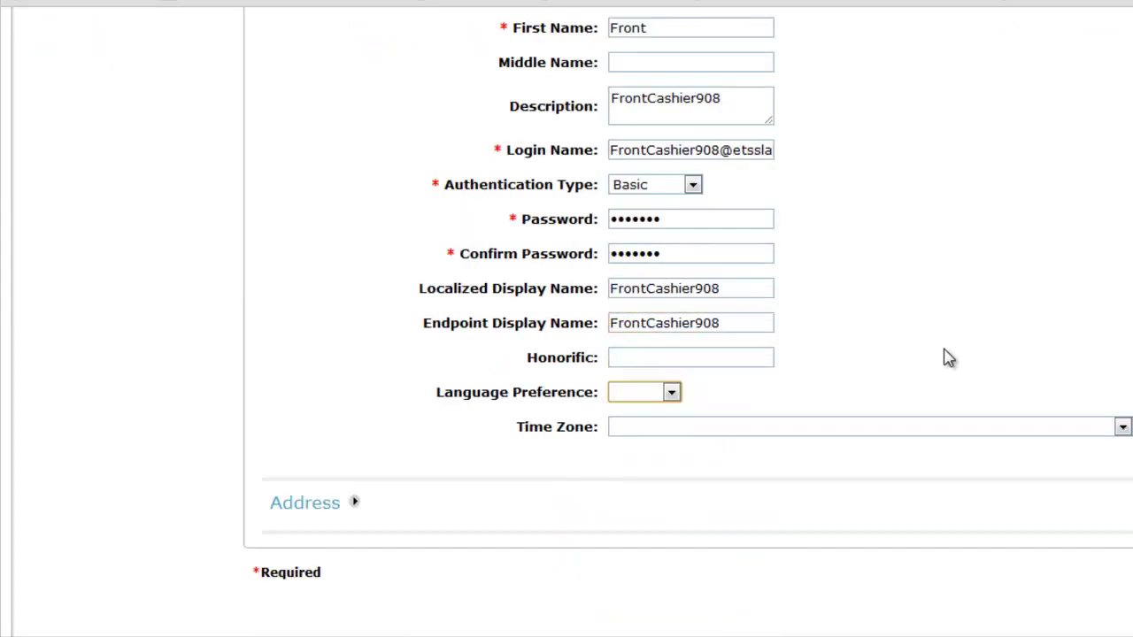
key("Down")
key("Tab")
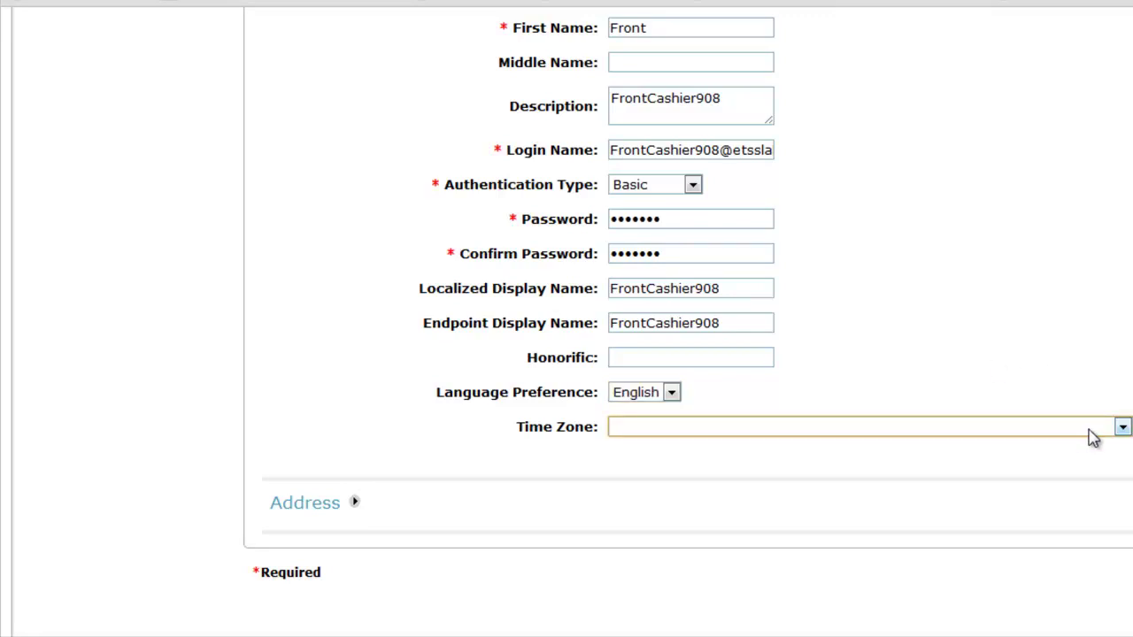
left_click(1122, 428)
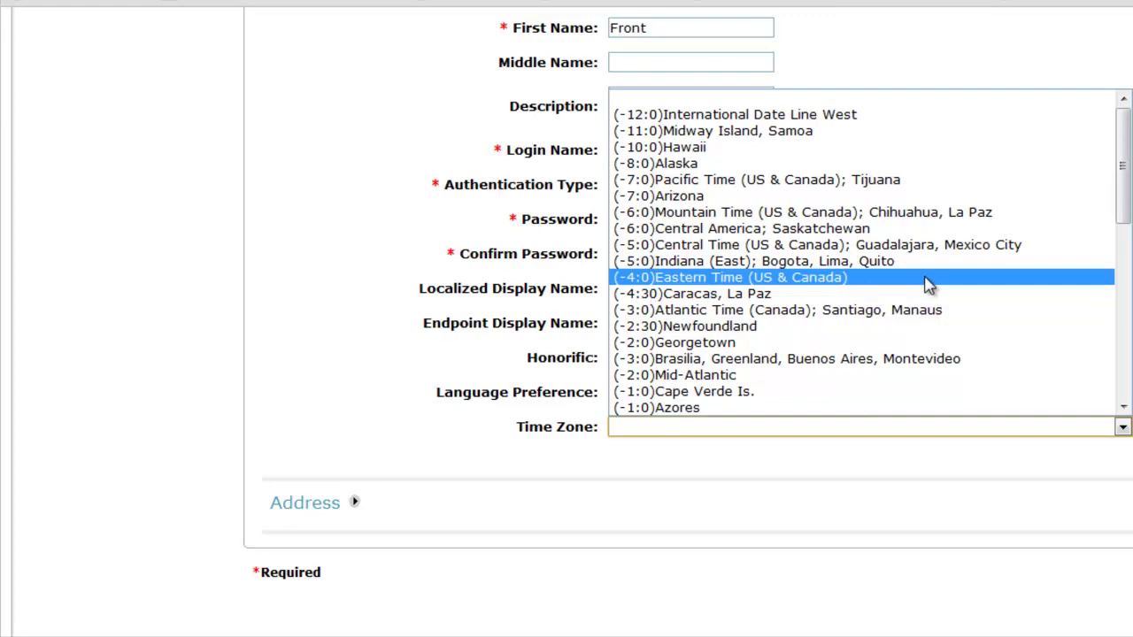
left_click(927, 280)
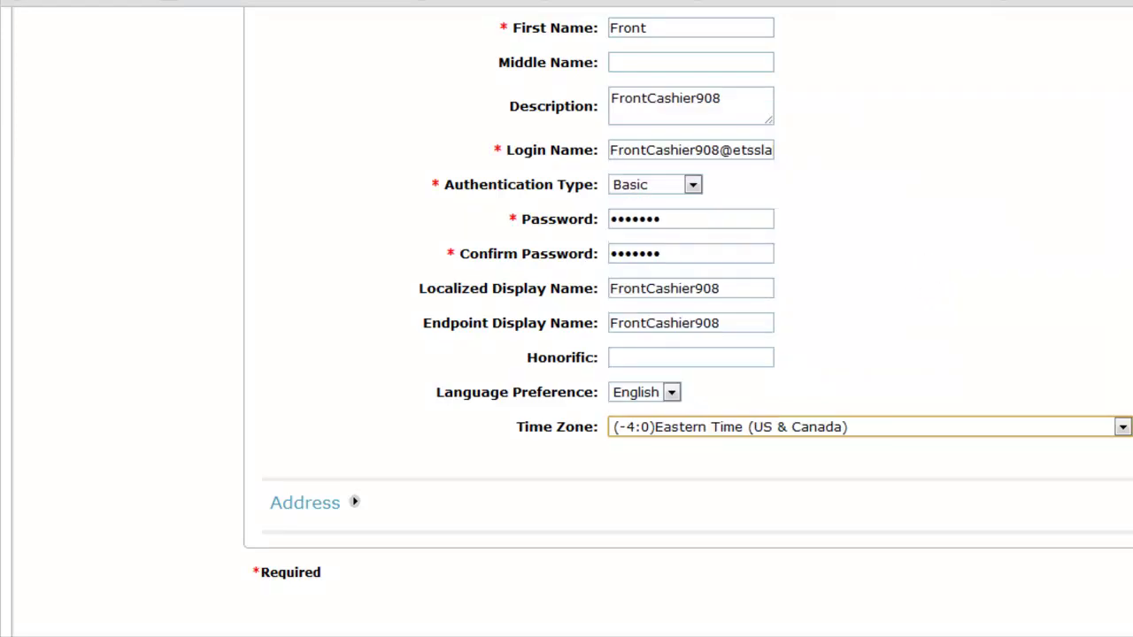
scroll(567, 319, "up", 5)
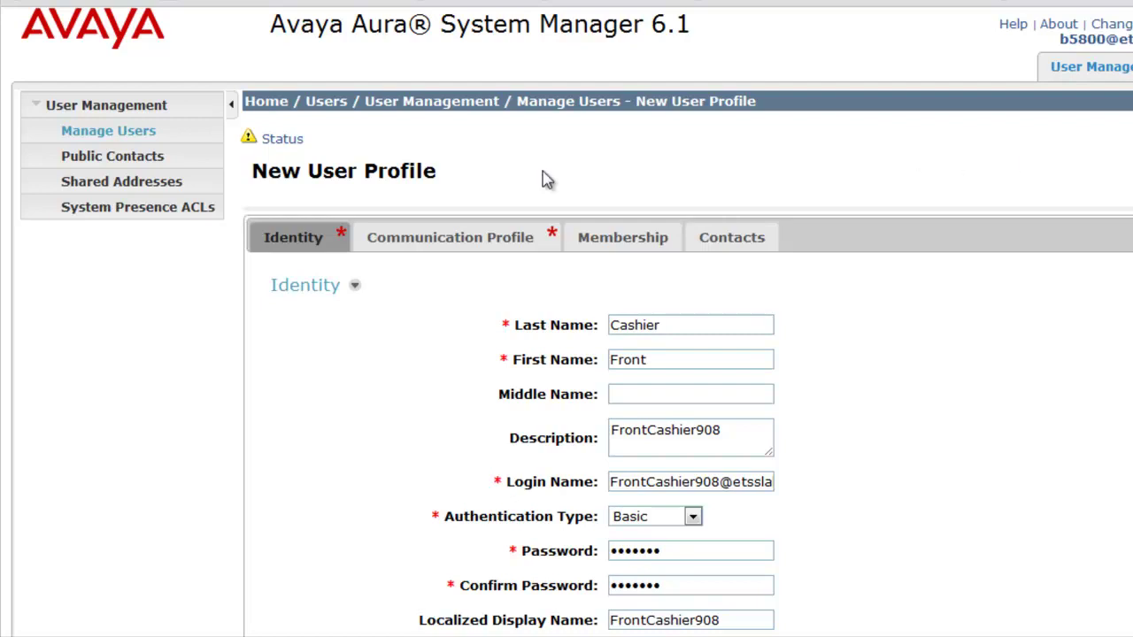
- On the Communication Profile tab, enter the communication profile password and move to its confirmation
left_click(478, 244)
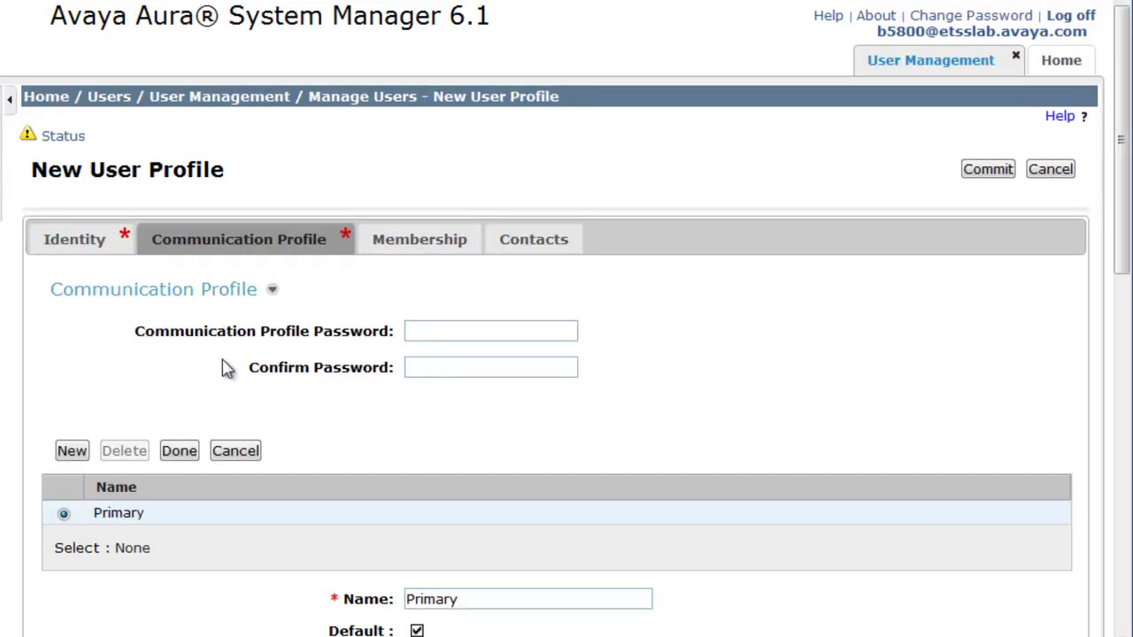
left_click(416, 330)
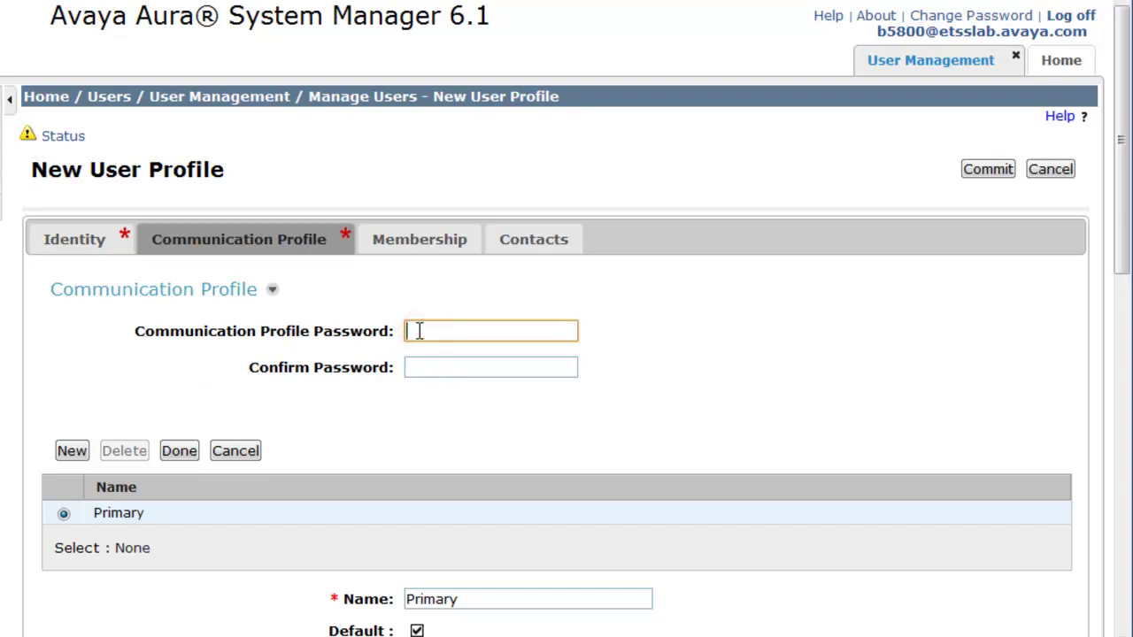
type("123456")
key("Tab")
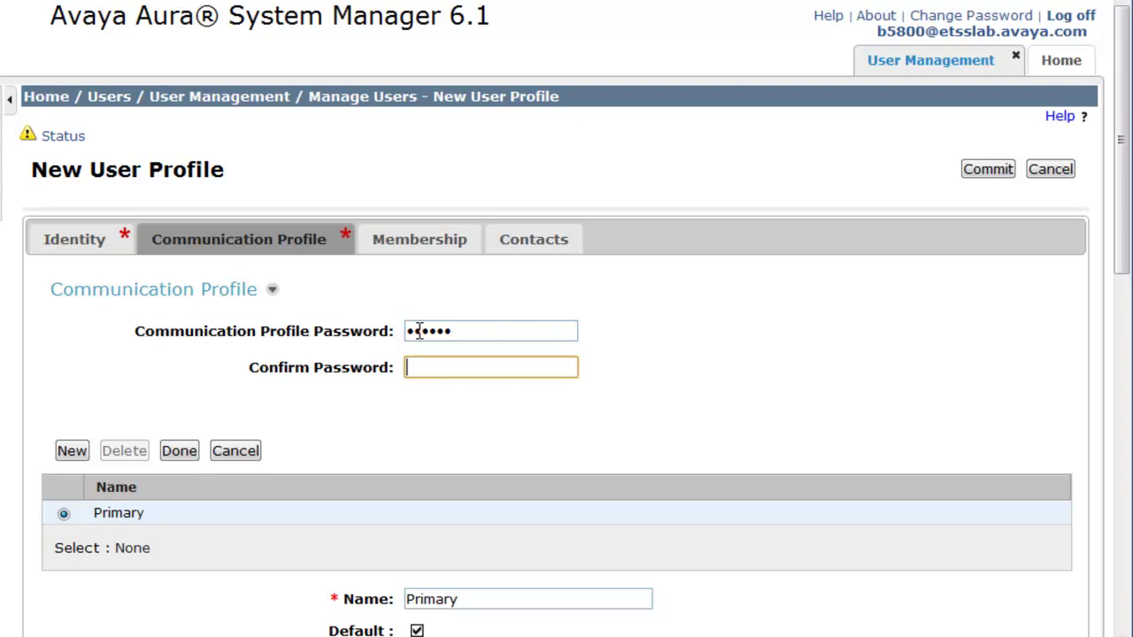
type("123456")
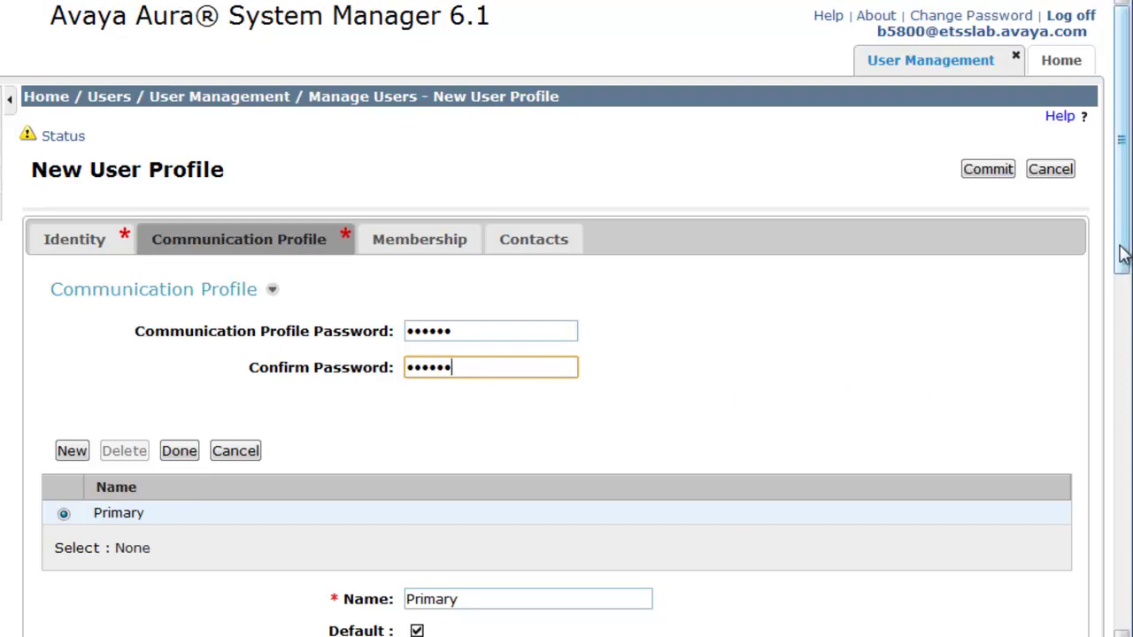
left_click_drag(1120, 245, 1121, 412)
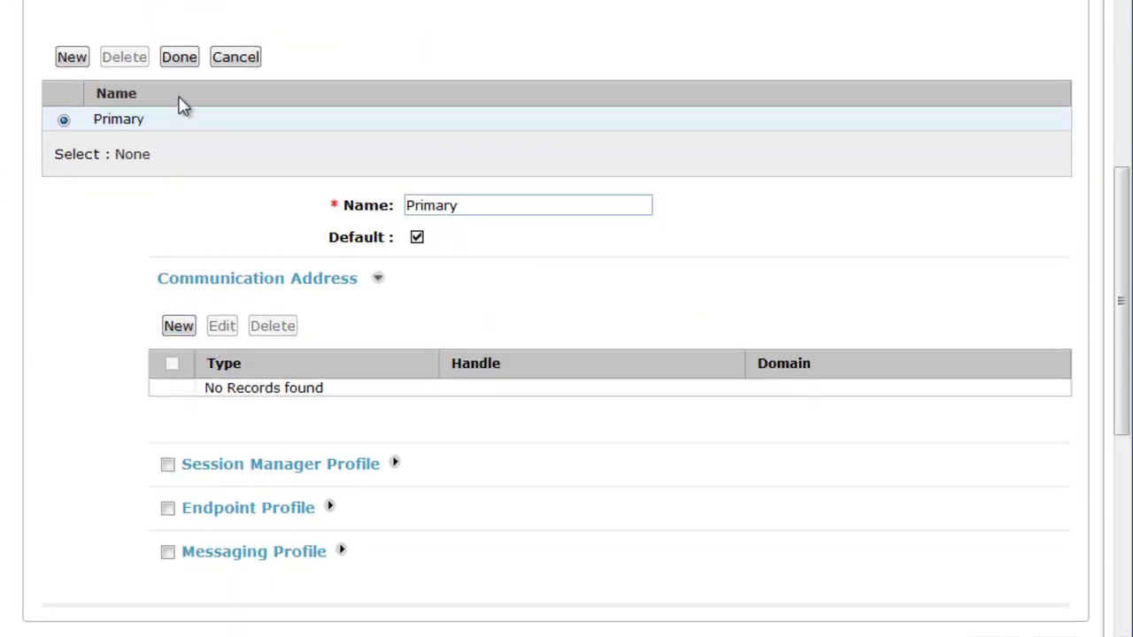
- Add the Avaya SIP communication address 4834074 on domain etsslab.avaya.com
left_click(177, 328)
left_click(485, 458)
type("433")
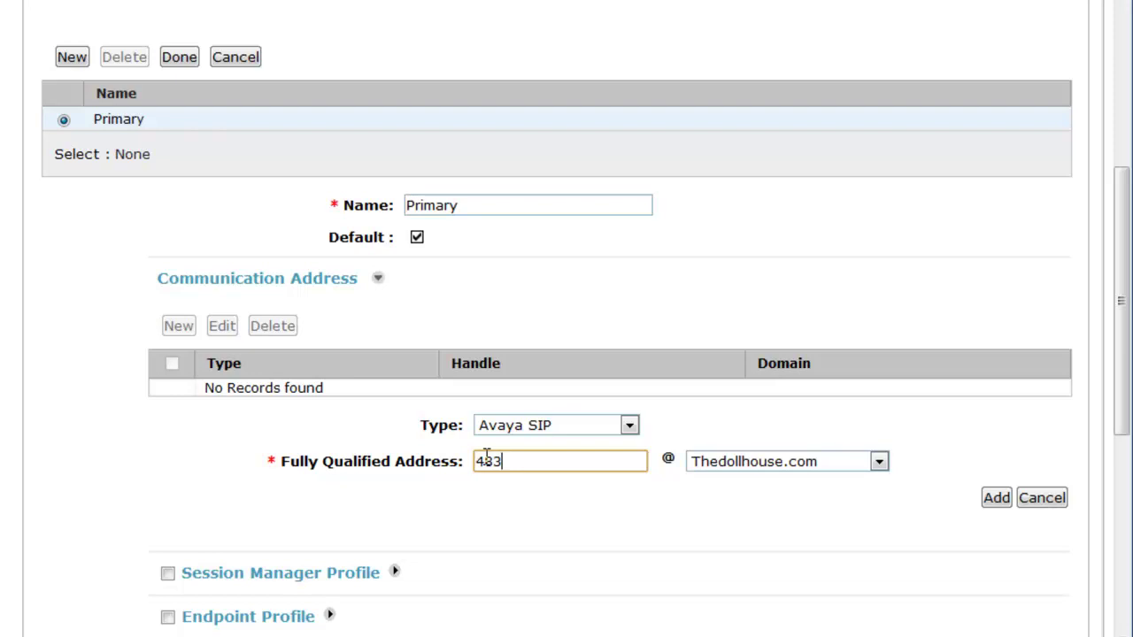
type("4074")
left_click(713, 462)
left_click(748, 566)
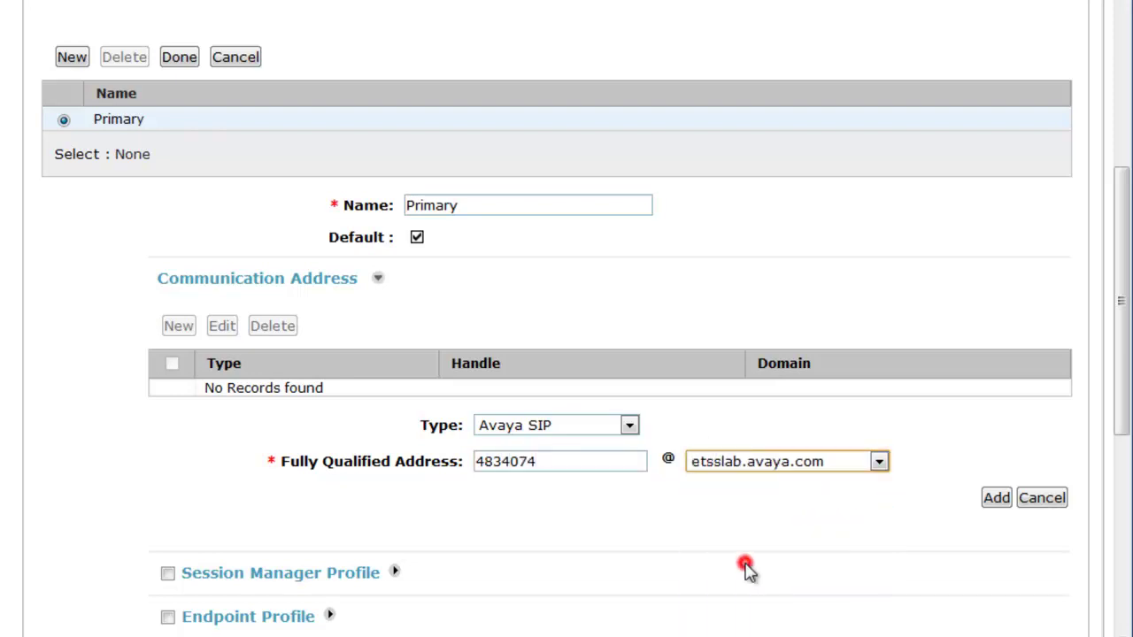
left_click(991, 499)
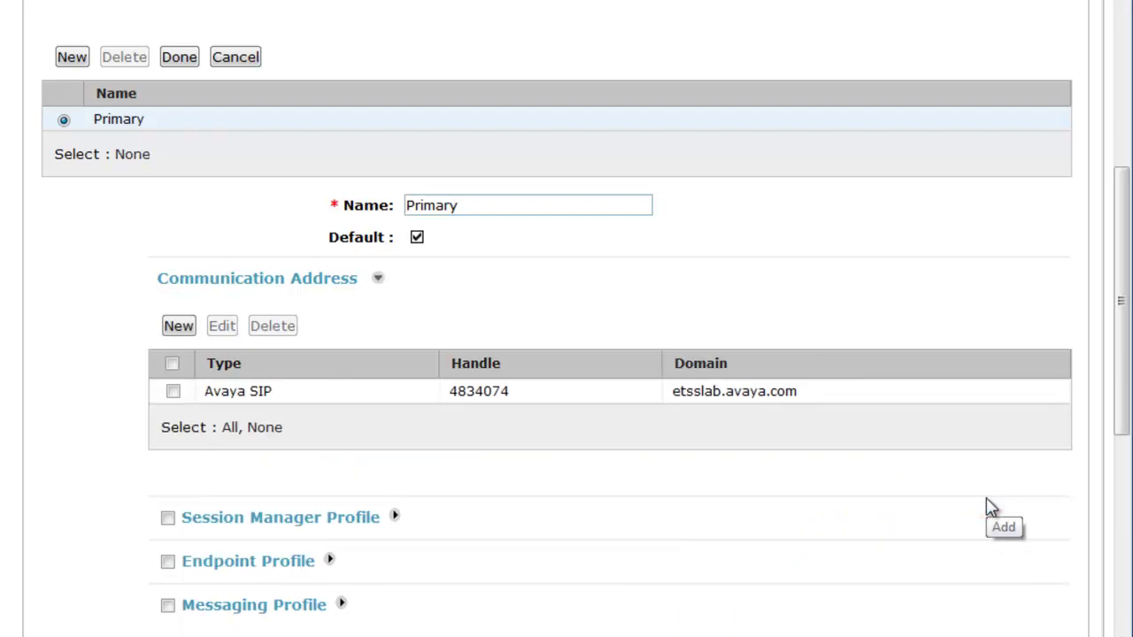
left_click(177, 325)
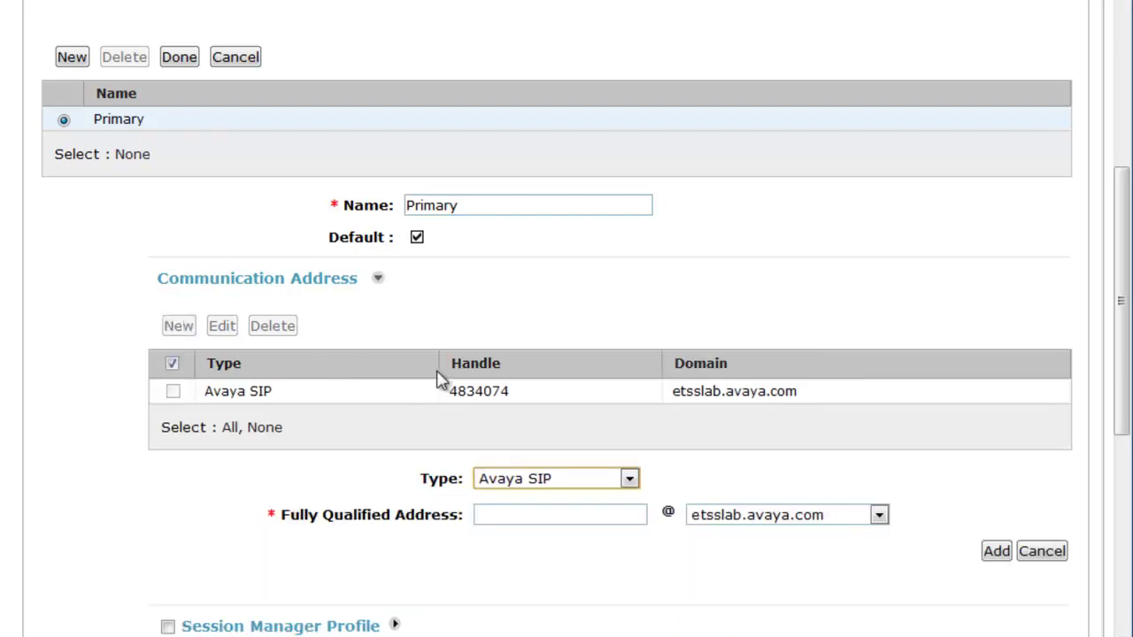
left_click(489, 514)
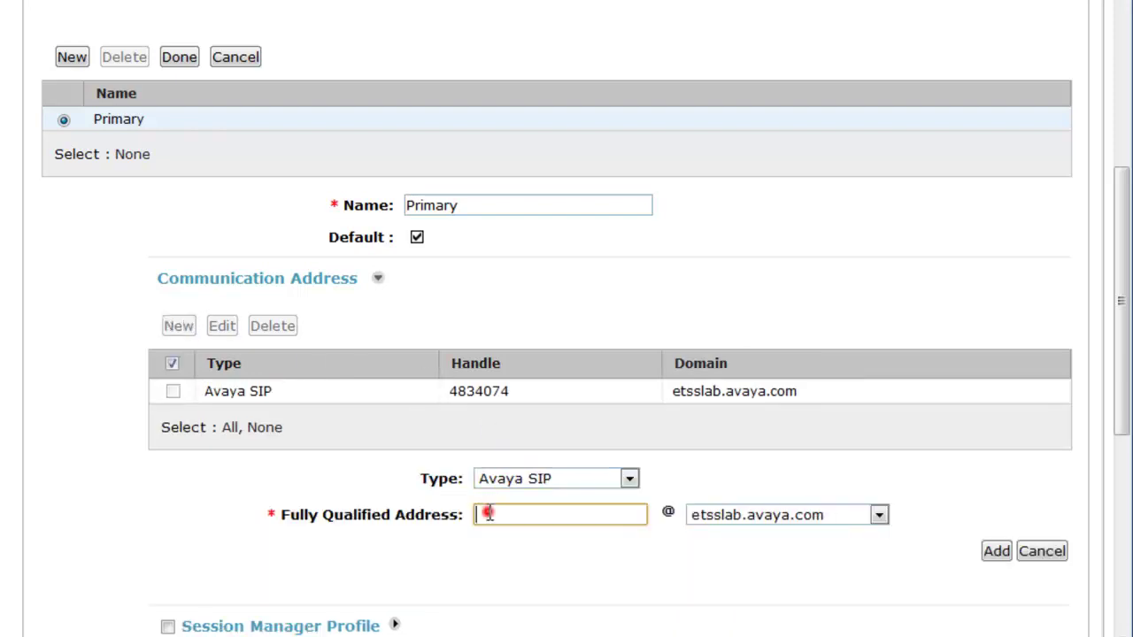
left_click(630, 479)
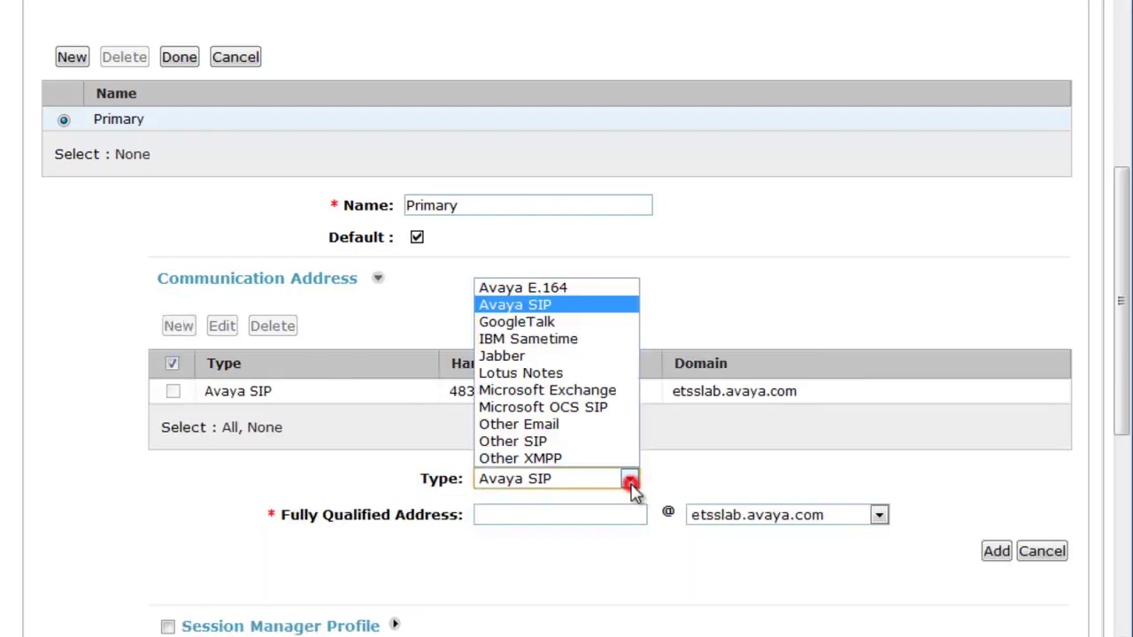
left_click(551, 288)
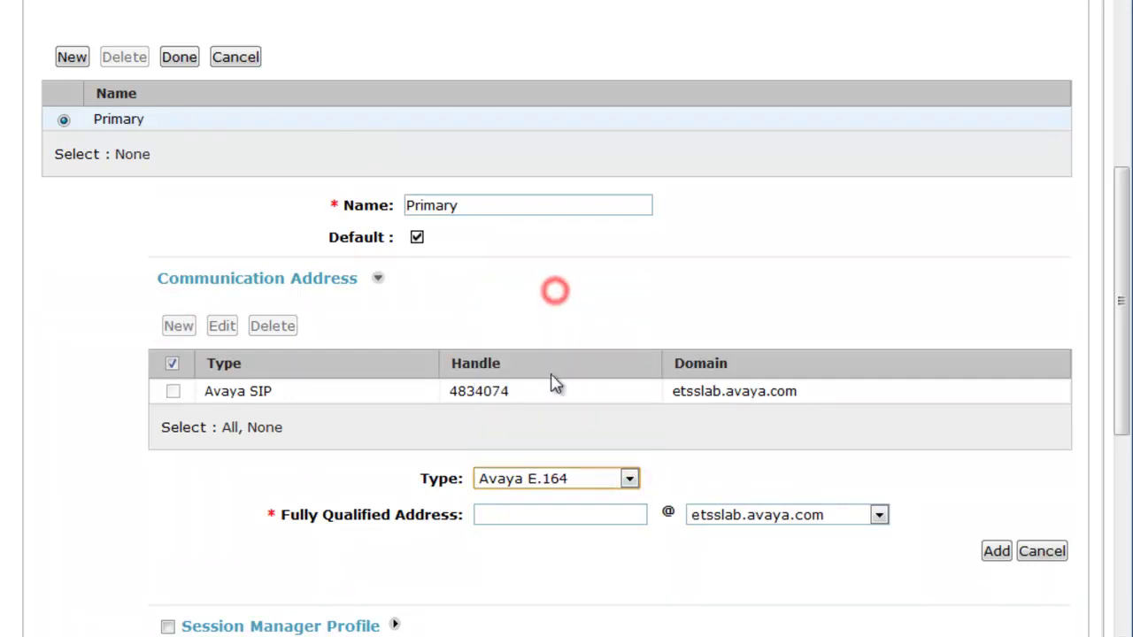
left_click(497, 515)
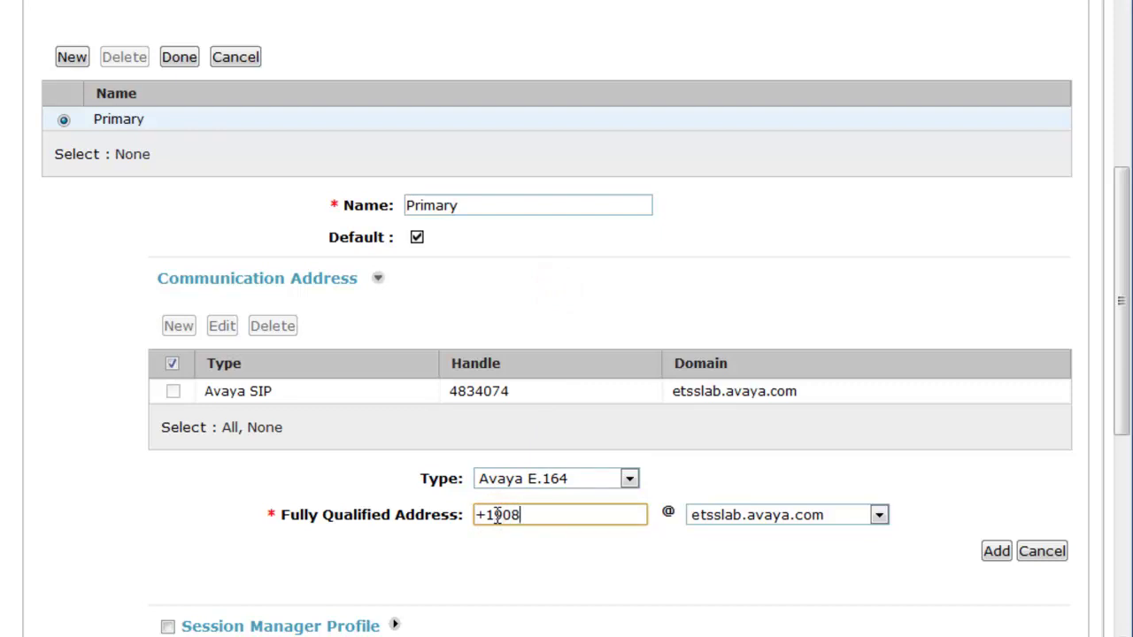
left_click(995, 551)
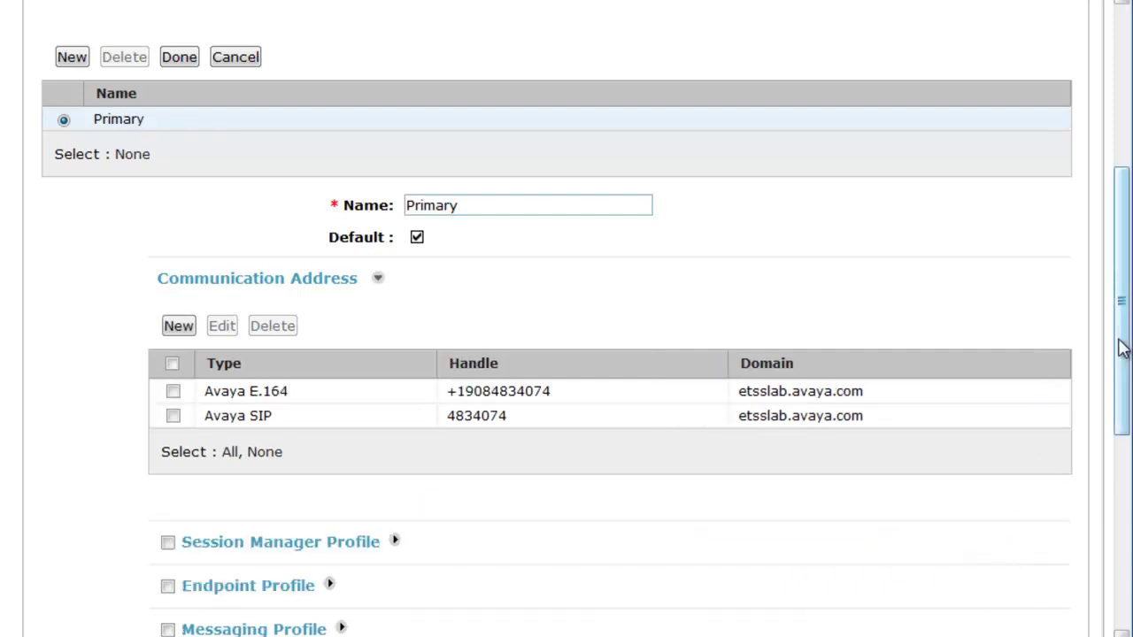
- Enable the Session Manager profile with etss-asm01 as primary and no secondary Session Manager
scroll(1117, 345, "down", 3)
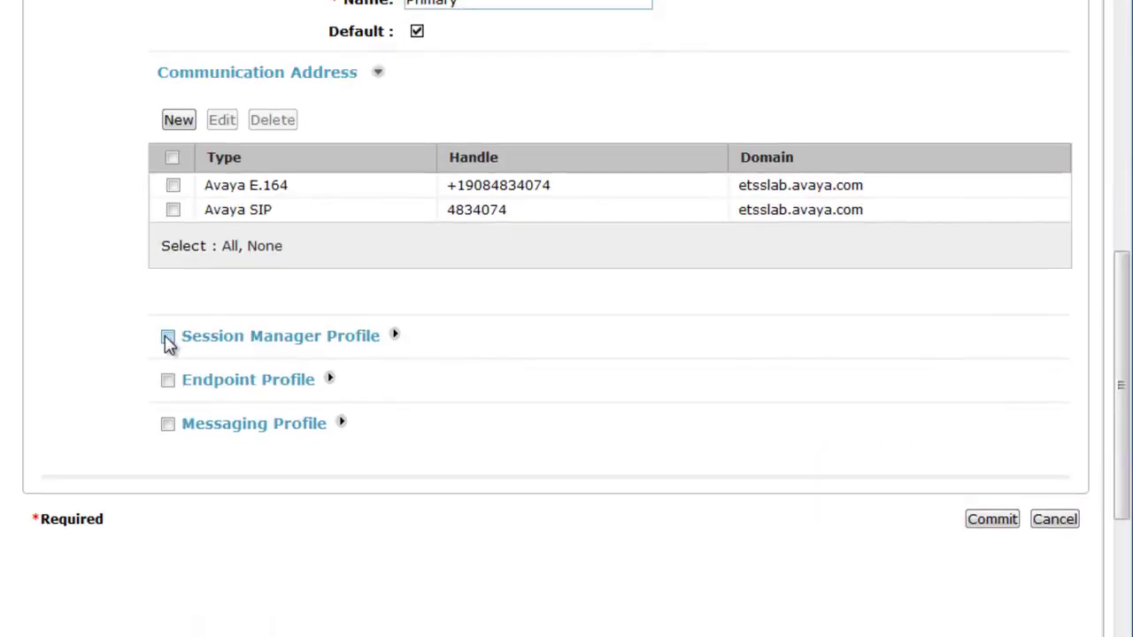
left_click(168, 338)
left_click_drag(1119, 297, 1122, 403)
left_click(584, 149)
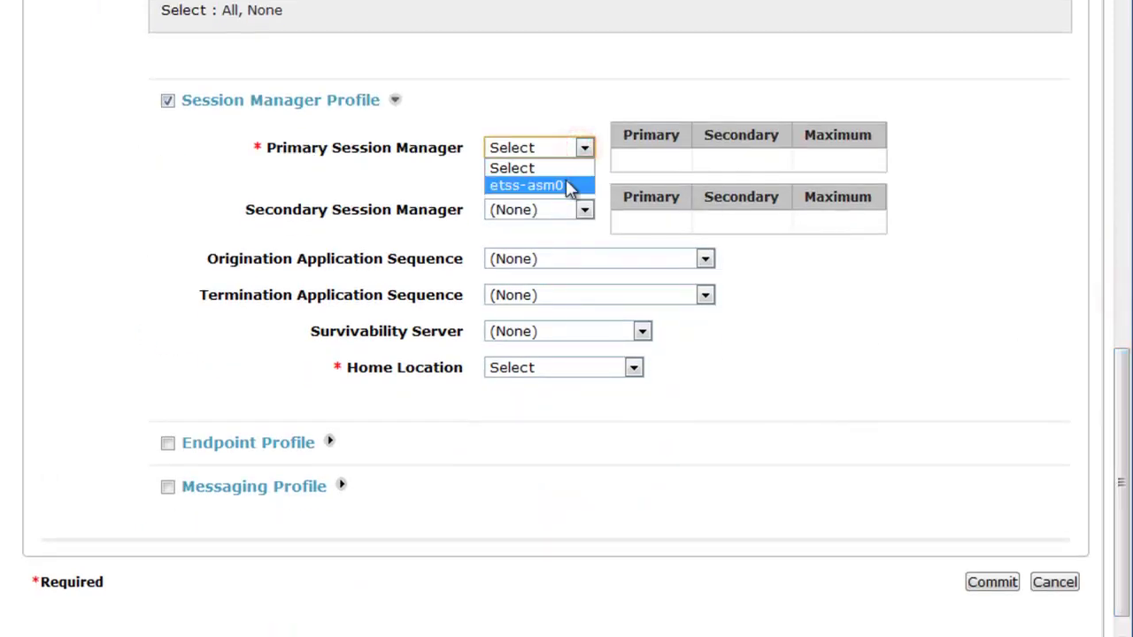
left_click(568, 185)
left_click(584, 210)
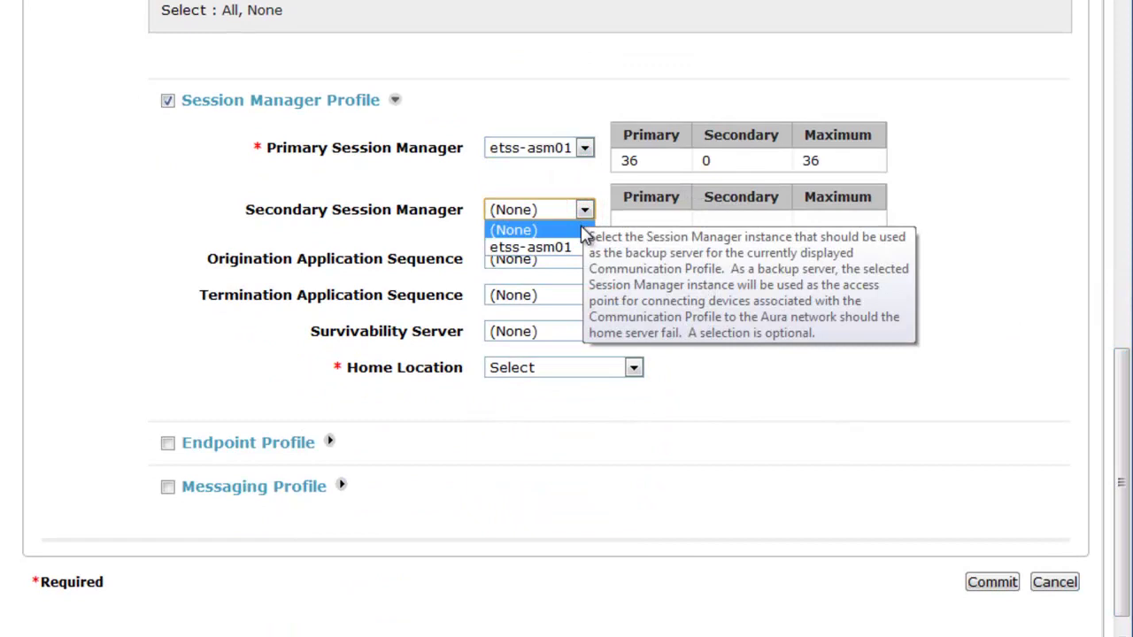
left_click(573, 231)
- Set both application sequences to Azriel App Seq; survivability server and home location to B5800-Branch-908
left_click(563, 259)
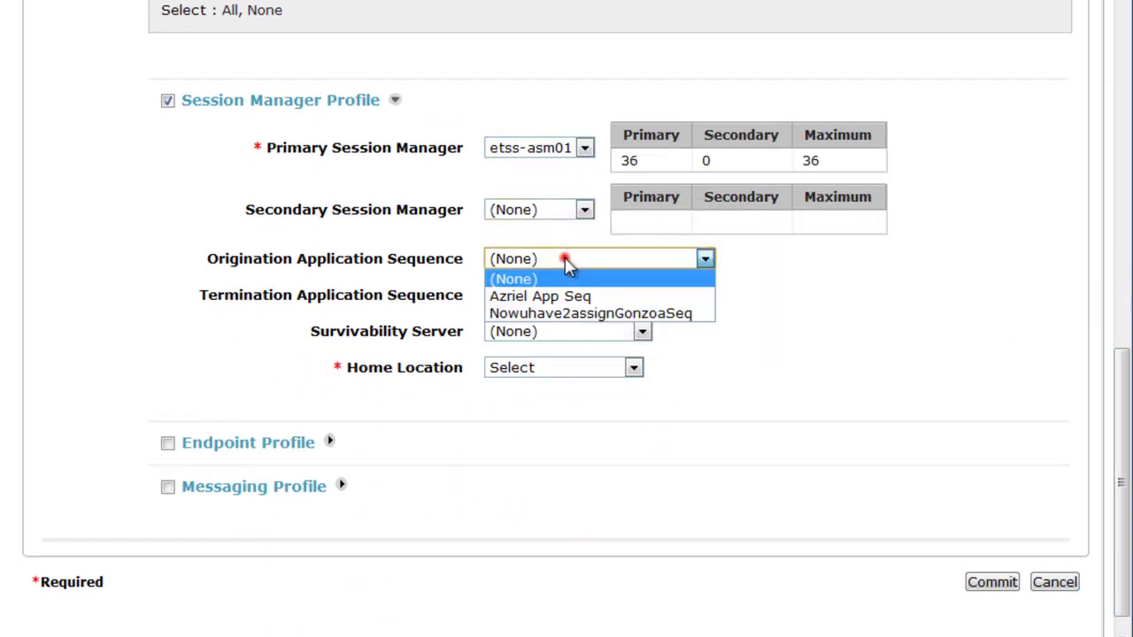
left_click(561, 296)
left_click(548, 296)
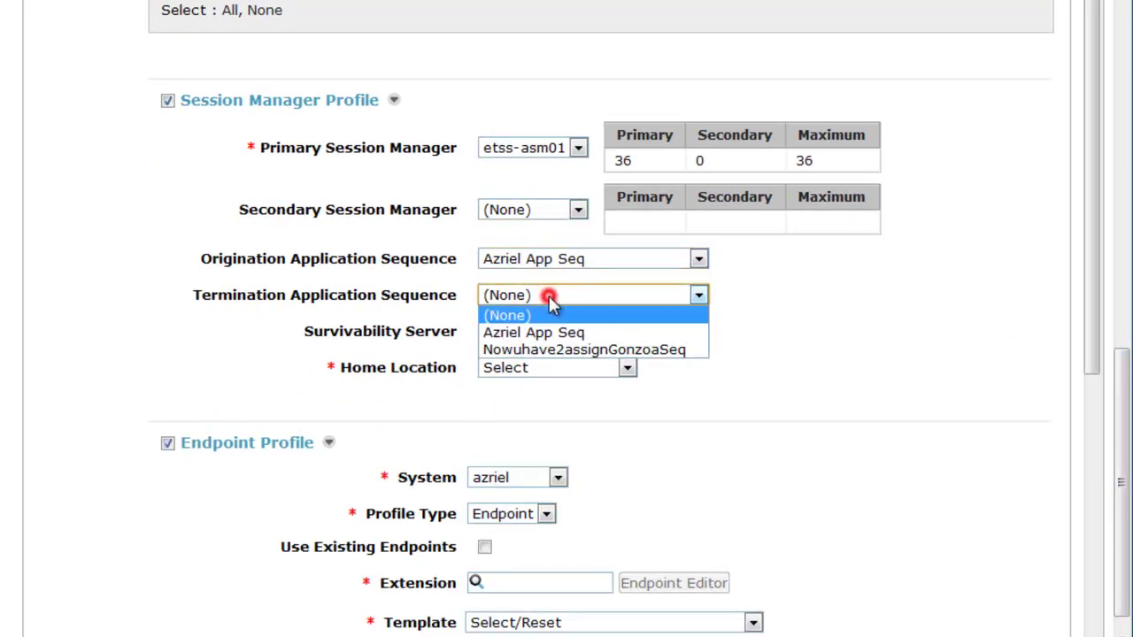
left_click(545, 329)
left_click(544, 331)
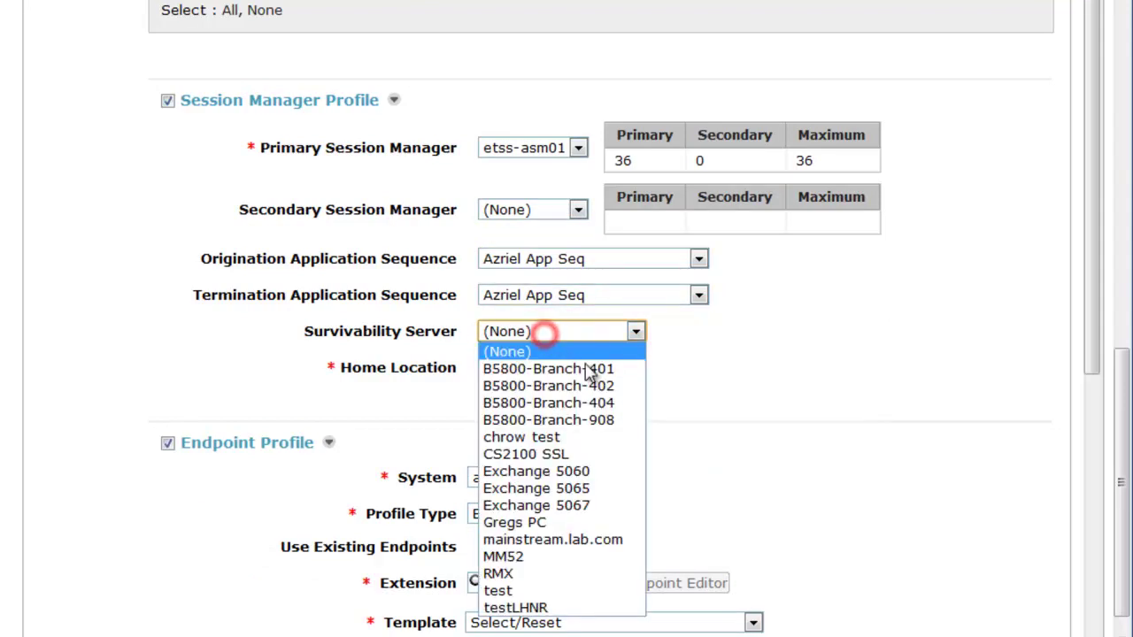
left_click(629, 429)
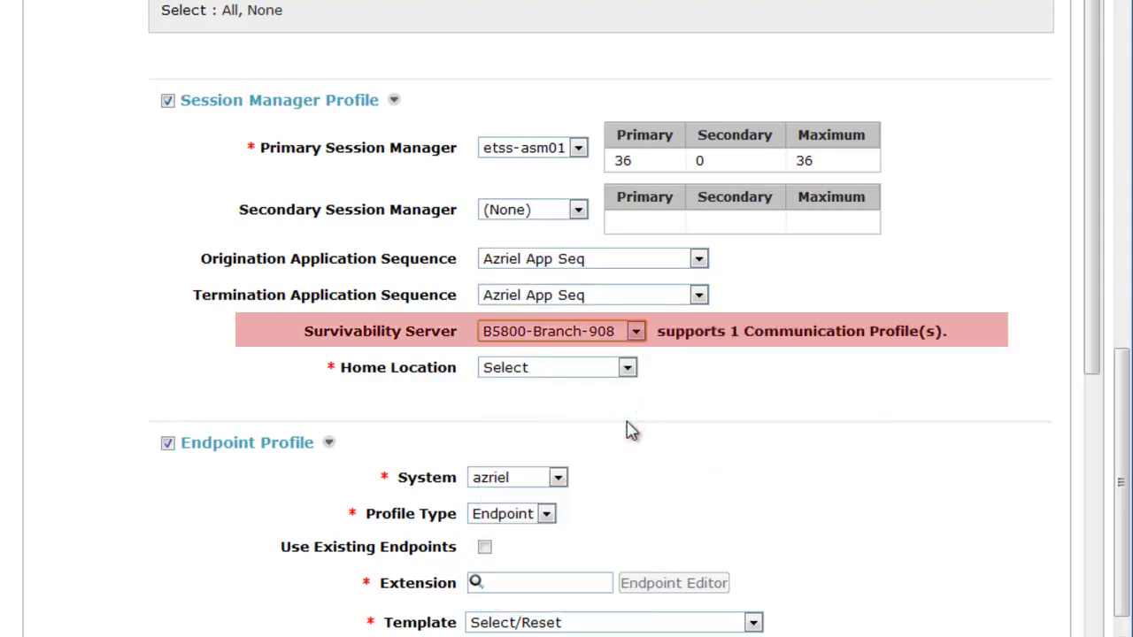
left_click(626, 370)
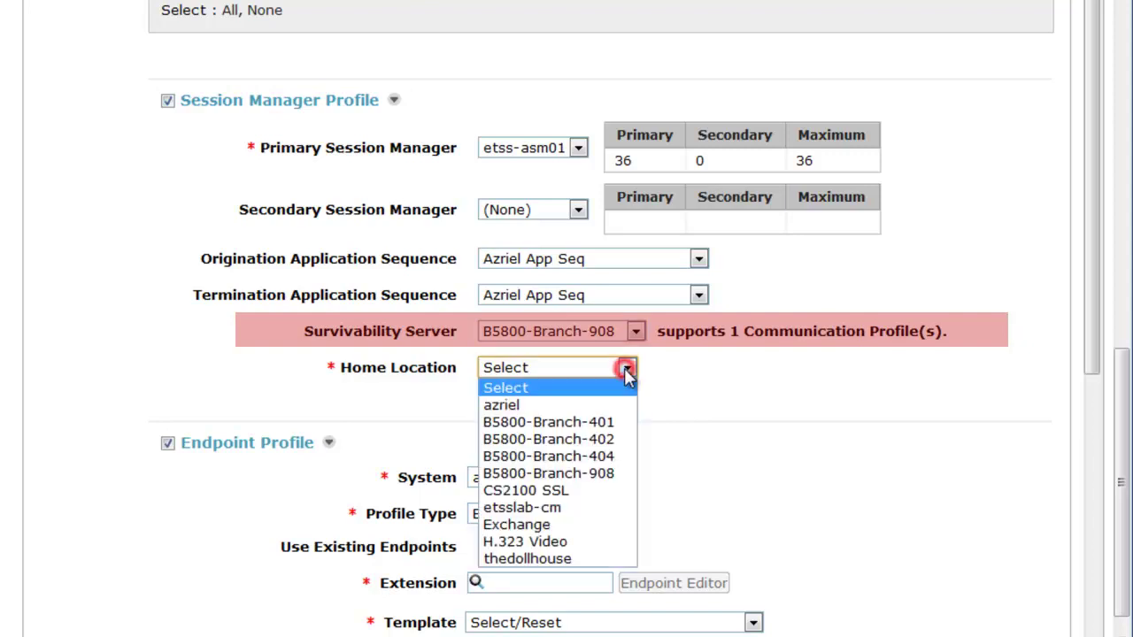
left_click(607, 469)
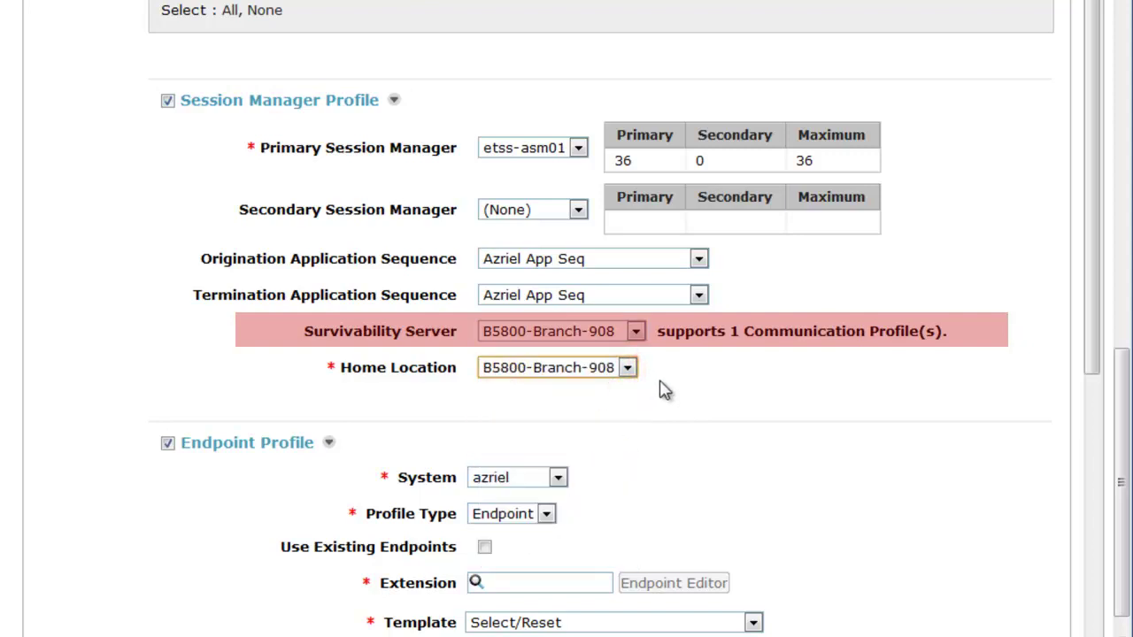
- Enter endpoint extension 4834074, choose template DEFAULT_9640SIP_CM_6_0, and fill in a security code
left_click_drag(1094, 317, 1076, 529)
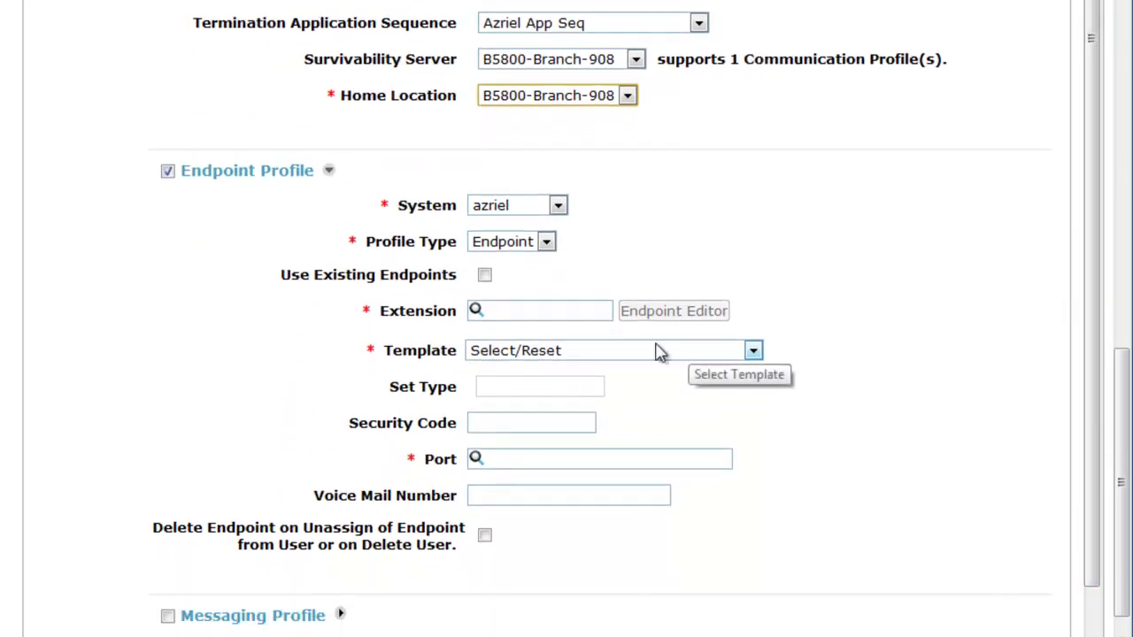
left_click(505, 308)
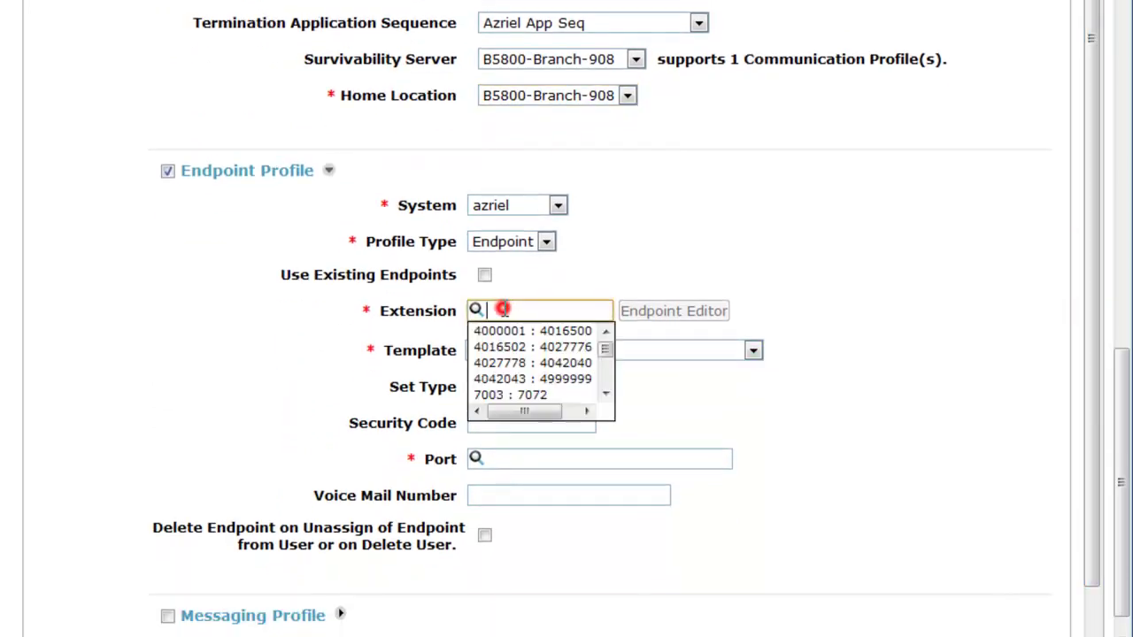
type("48340")
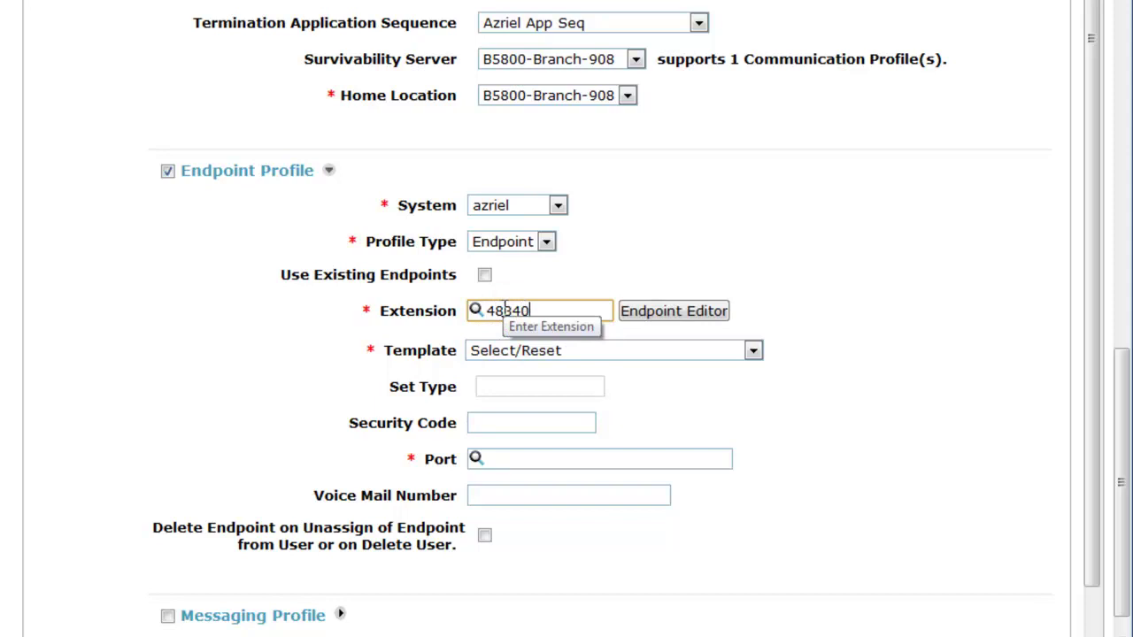
type("74")
left_click(565, 353)
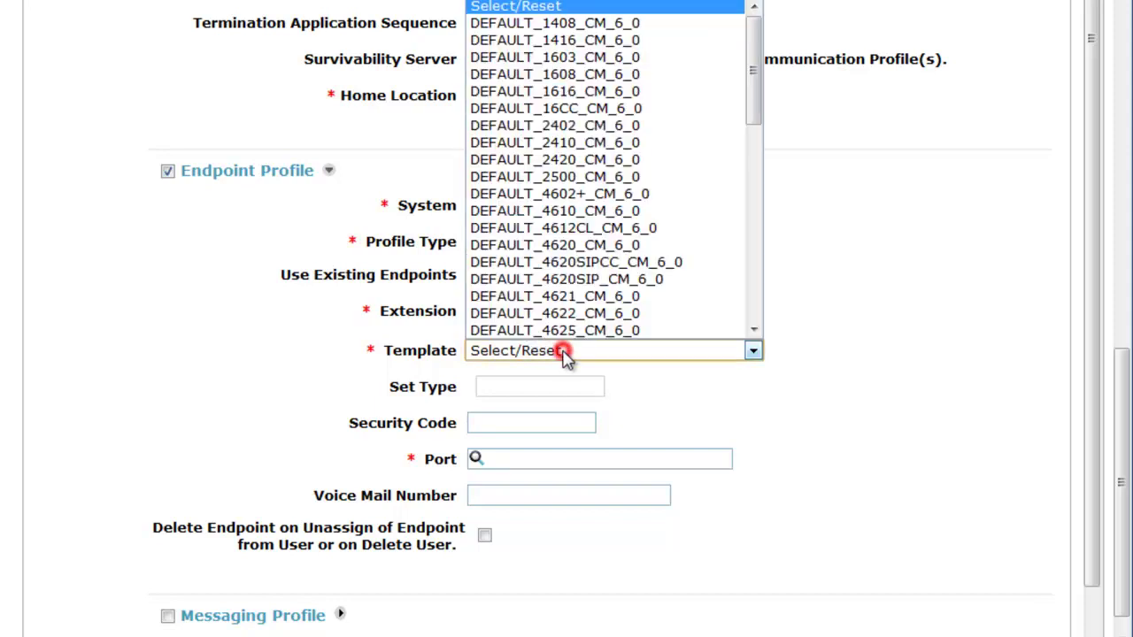
left_click_drag(751, 123, 759, 310)
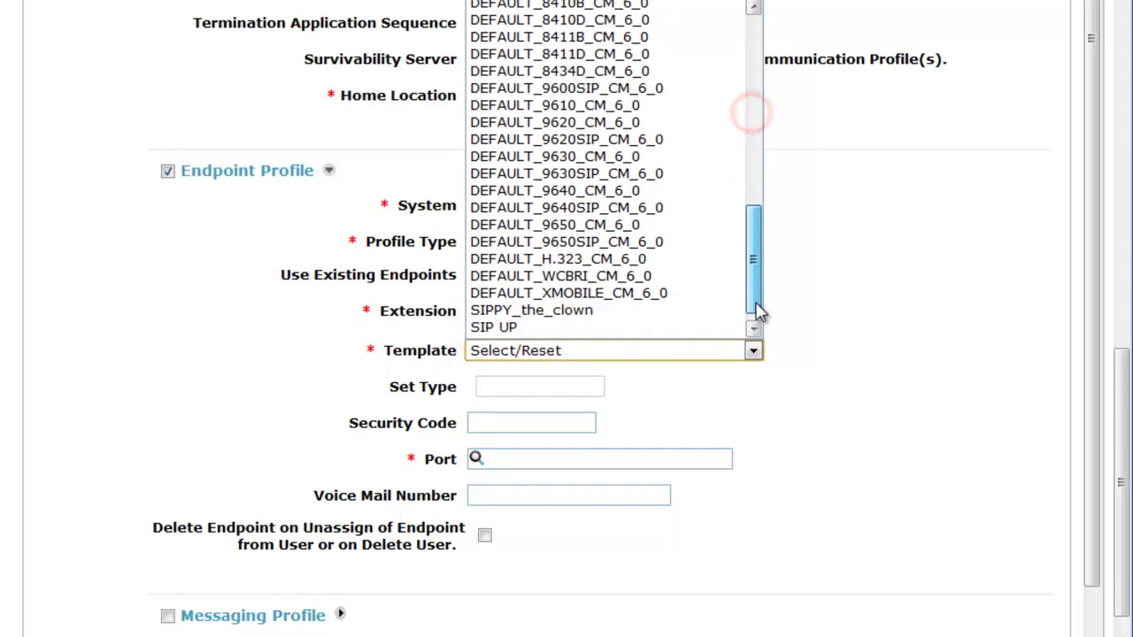
left_click(641, 209)
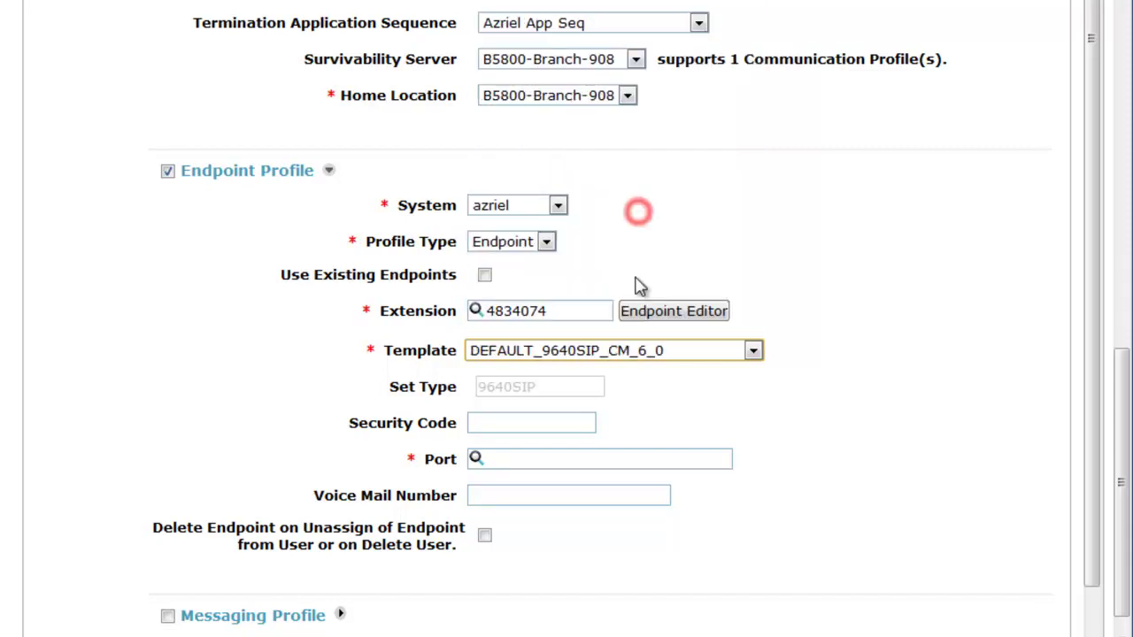
left_click(567, 419)
type("1234")
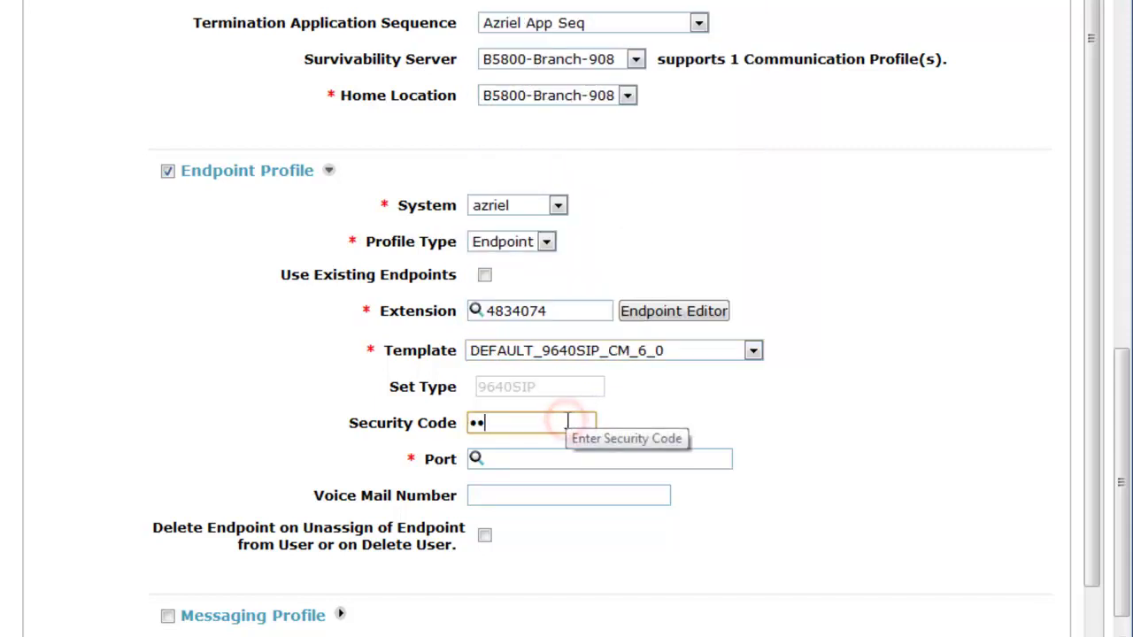
- Set port to IP, voice mail number 7777777, and enable Delete Endpoint on Unassign
left_click(556, 457)
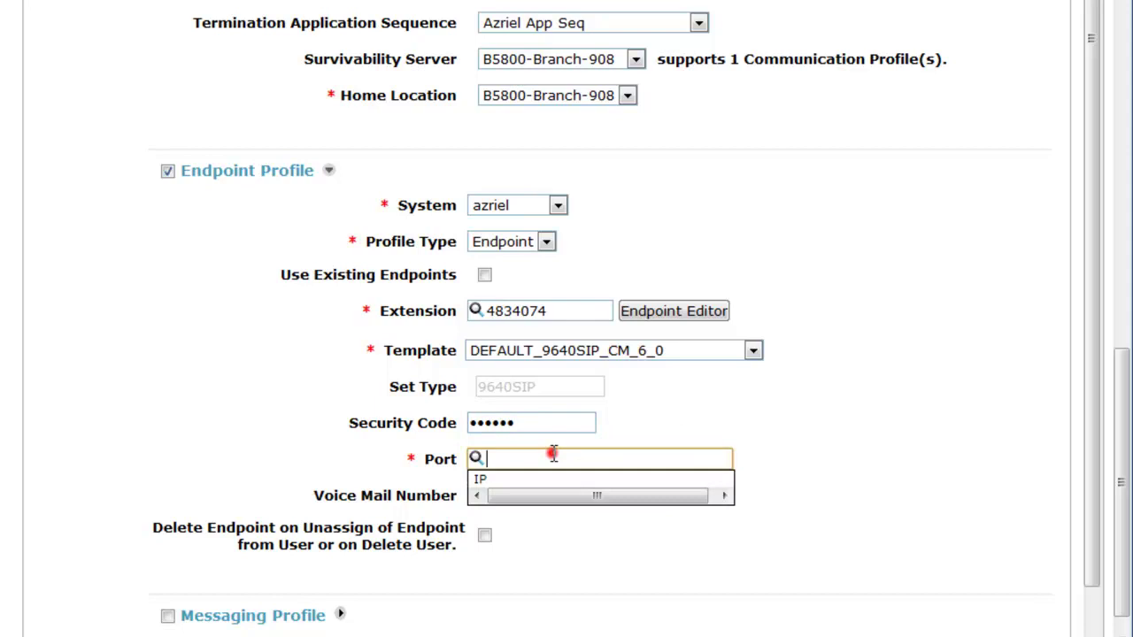
left_click(525, 478)
left_click(521, 494)
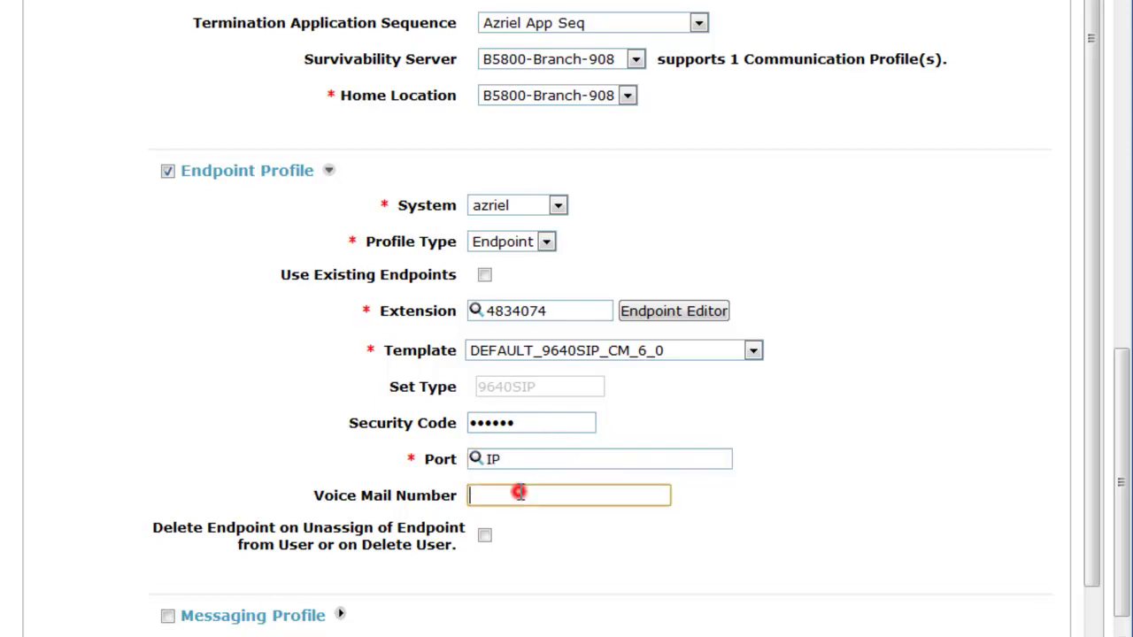
type("7777777")
left_click(485, 538)
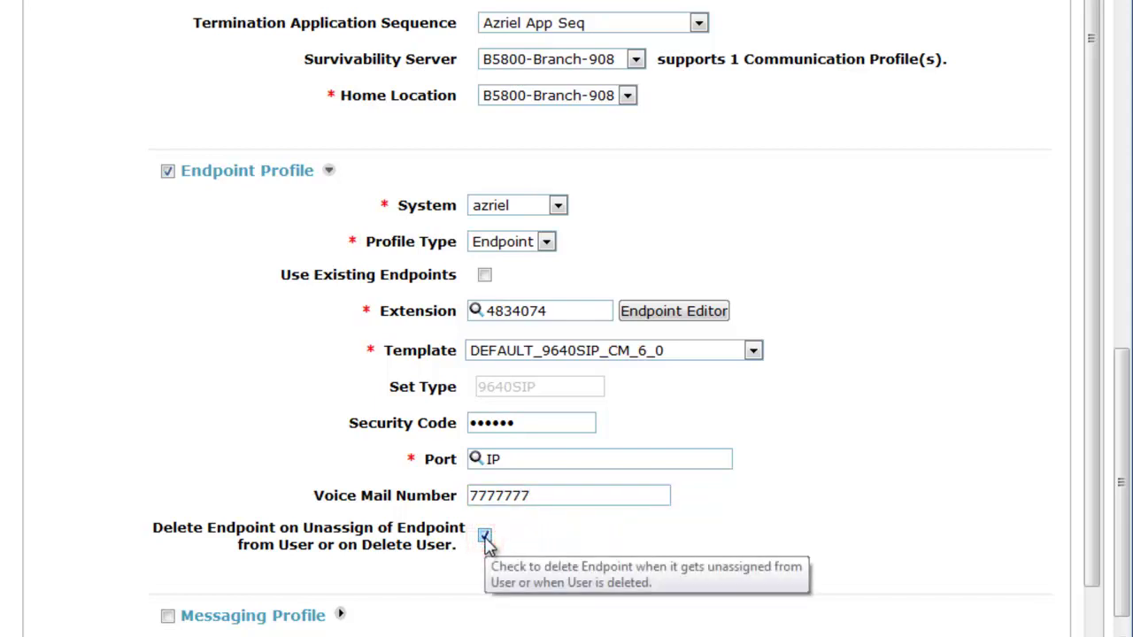
left_click(1091, 400)
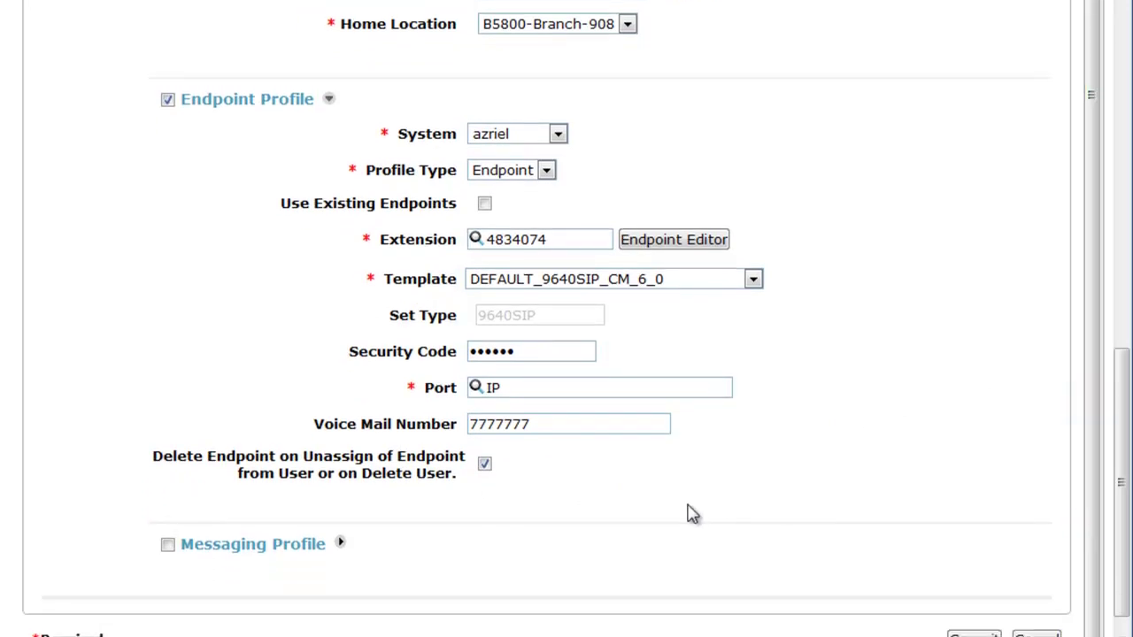
- Enable the Messaging Profile on system AdamsMM with mailbox number 34074
left_click(168, 546)
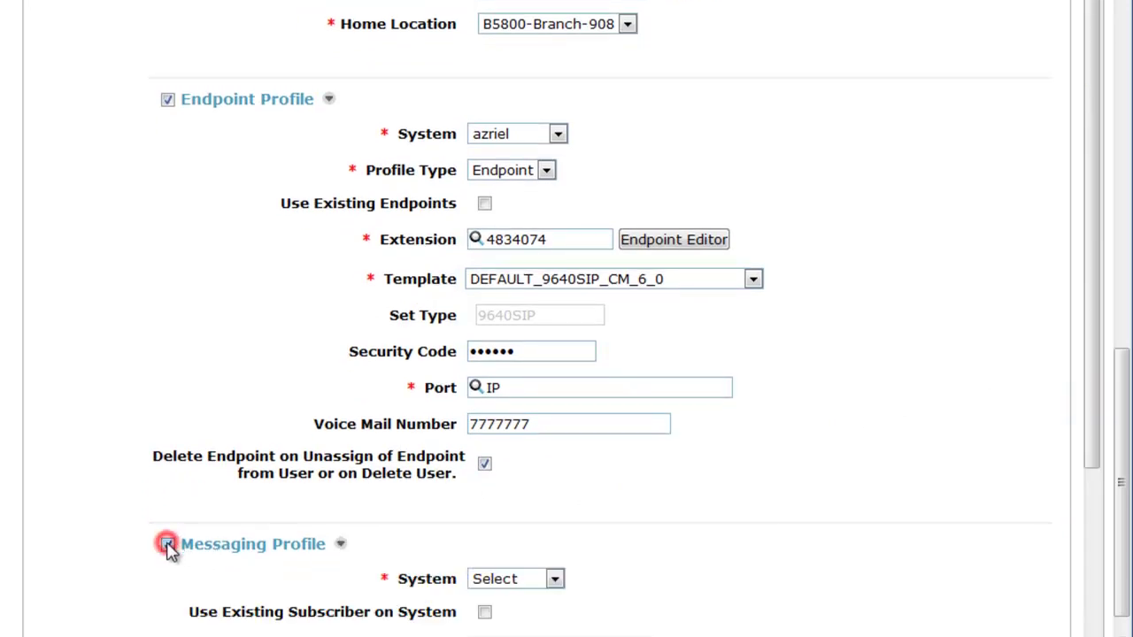
left_click(1096, 341)
left_click_drag(1096, 341, 1098, 501)
left_click(554, 358)
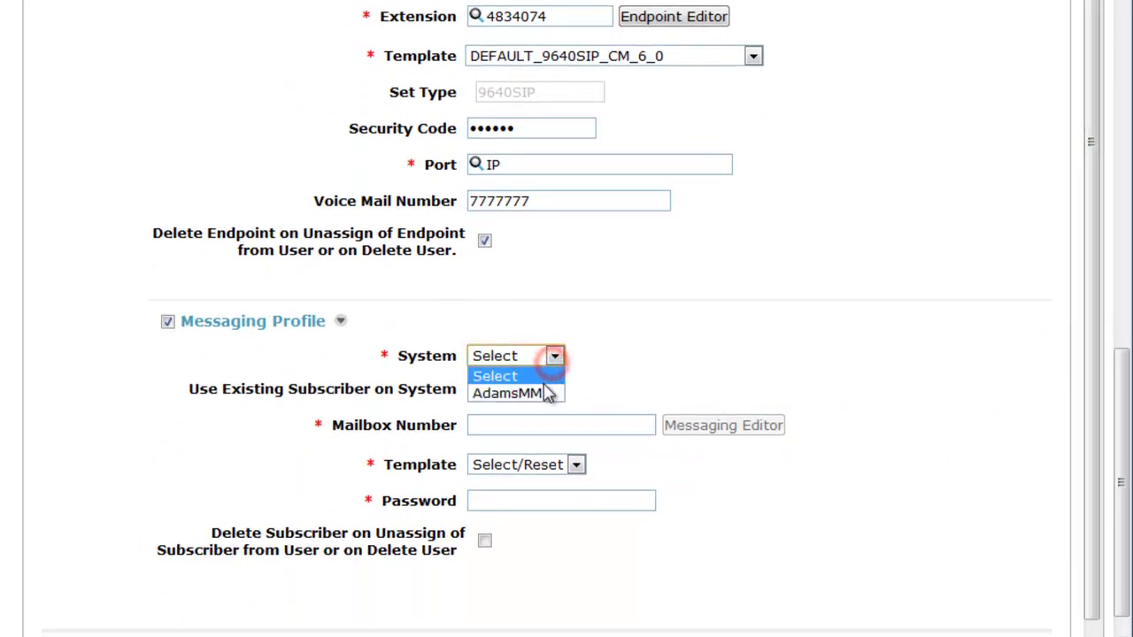
left_click(542, 393)
left_click(516, 425)
type("34074")
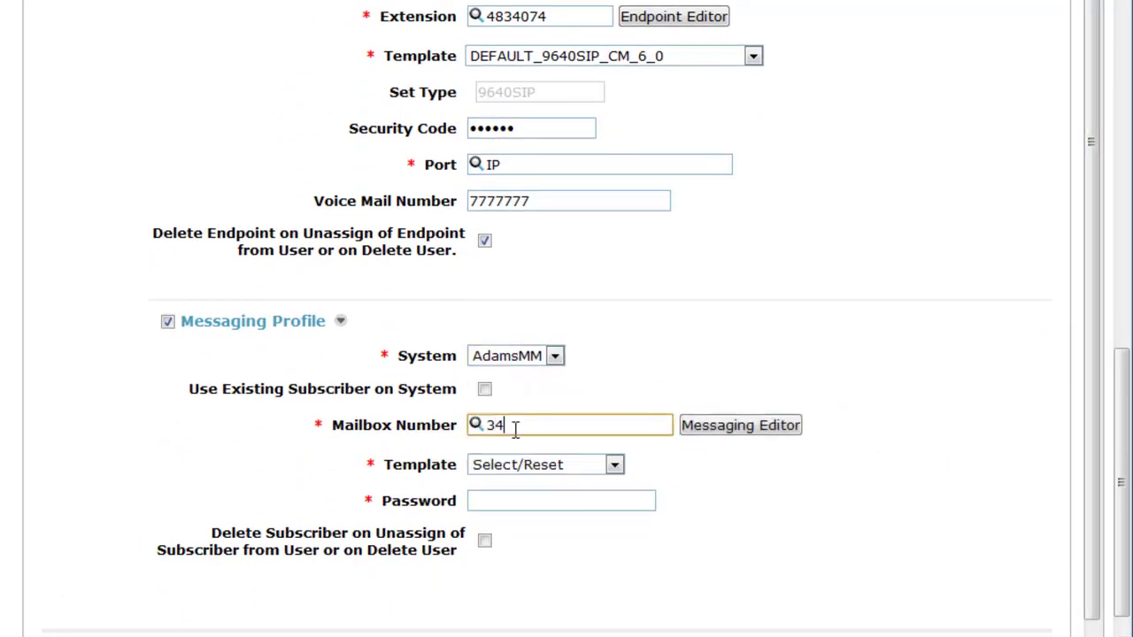
- Choose template DEFAULT_MM_5_2, enter the mailbox password, and enable Delete Subscriber on Unassign
left_click(613, 467)
left_click(577, 502)
left_click(558, 506)
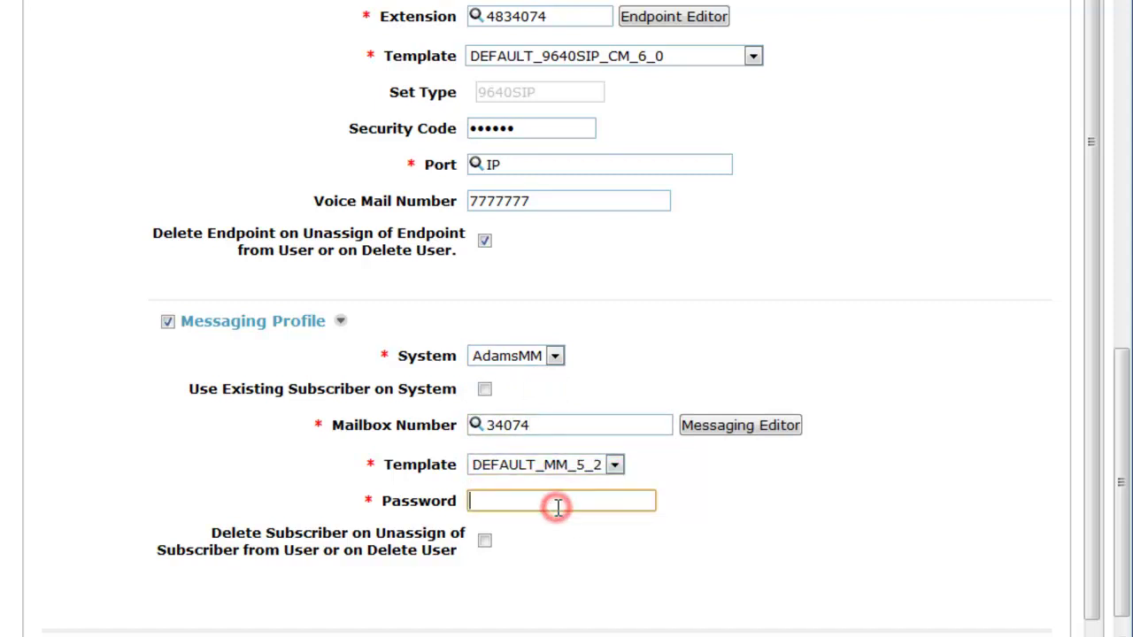
type("12")
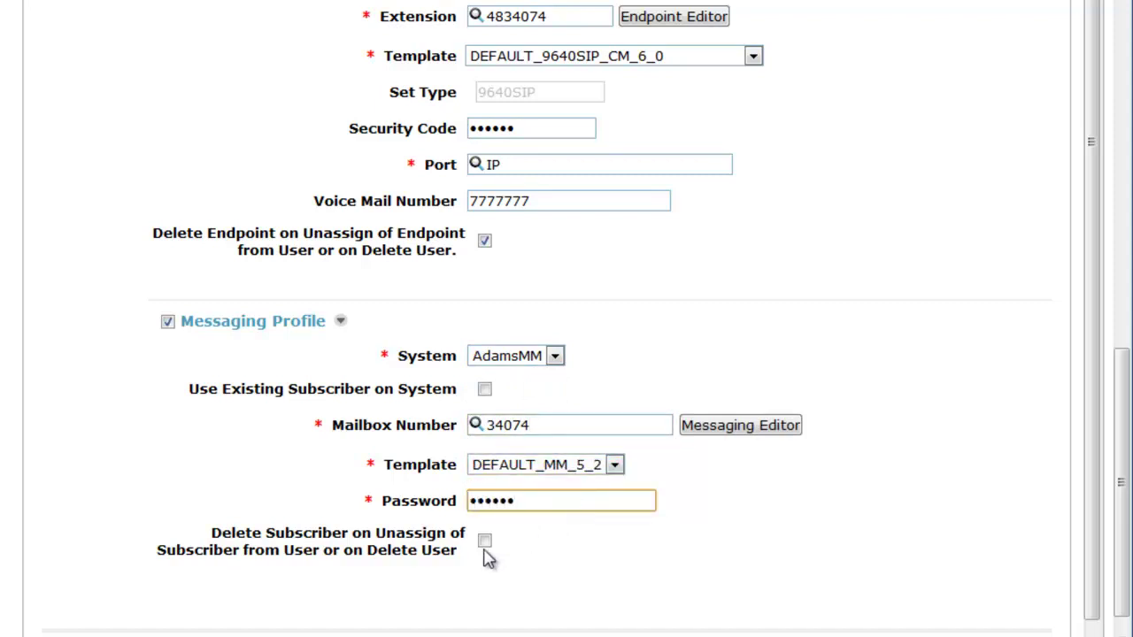
left_click(485, 541)
scroll(1111, 310, "up", 5)
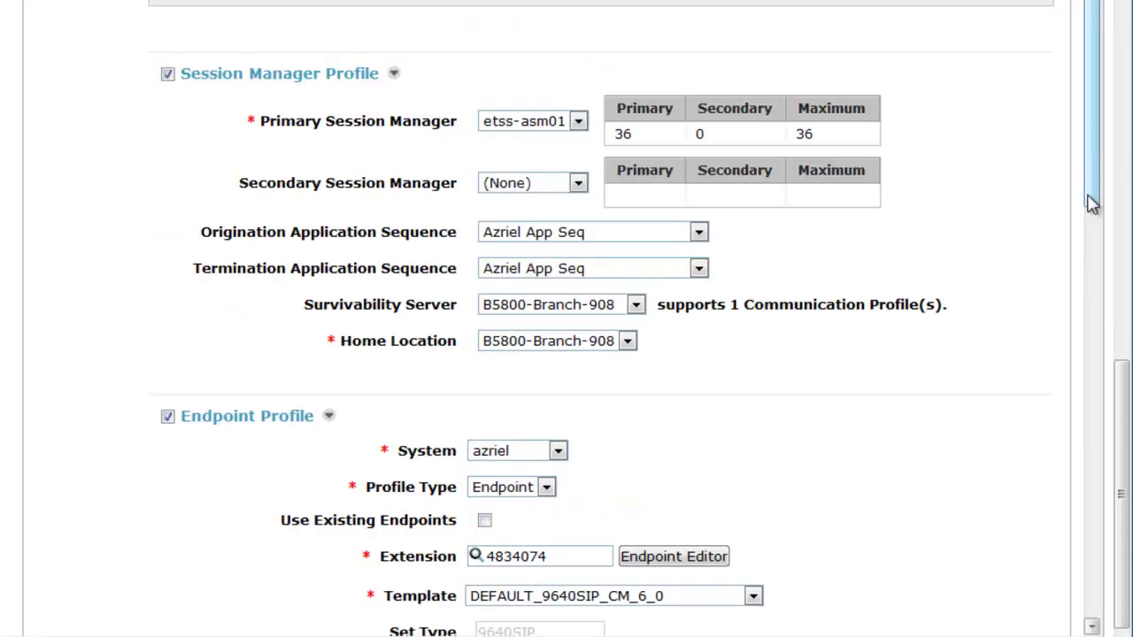
scroll(1106, 551, "down", 8)
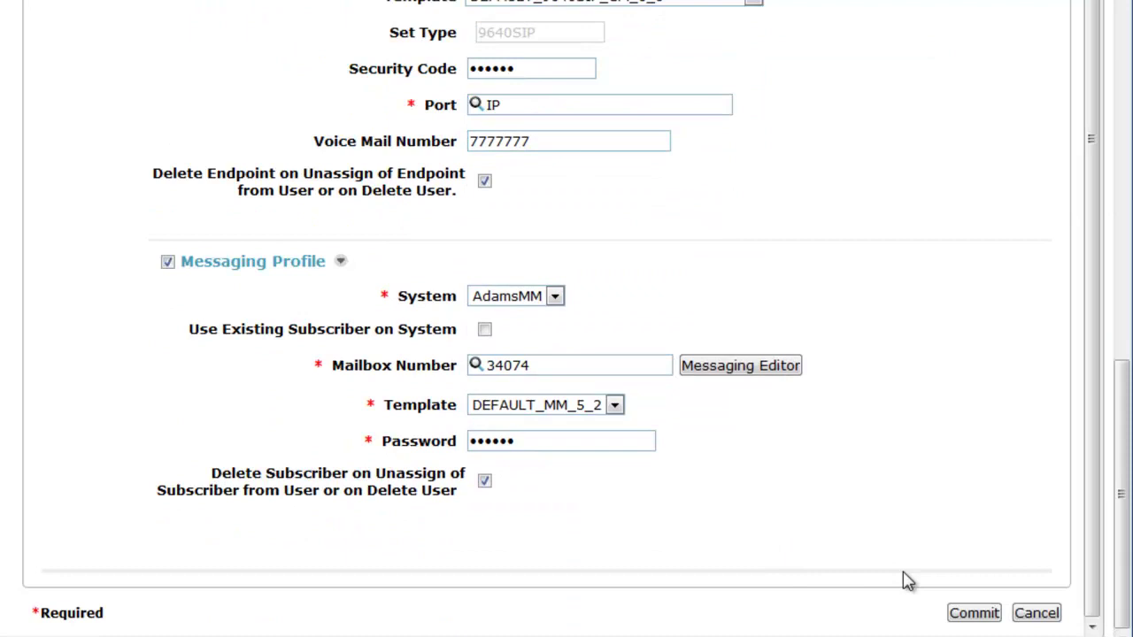
left_click(985, 616)
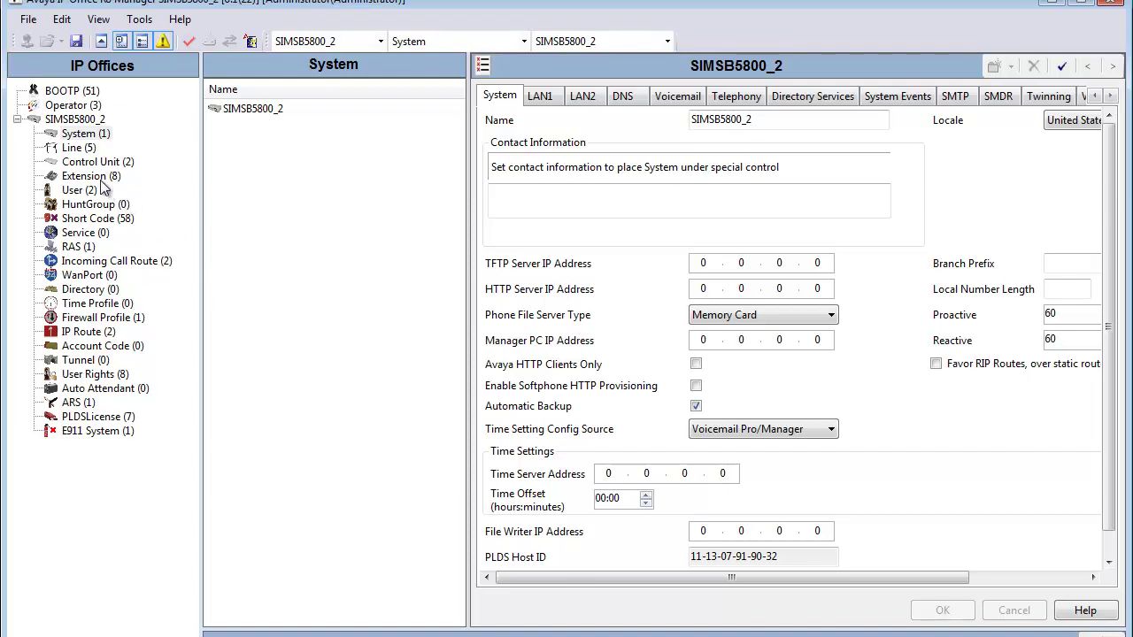
- Show the SIMSB5800_2 extensions 2001–2008 and bring up the New submenu from the list's context menu
left_click(89, 176)
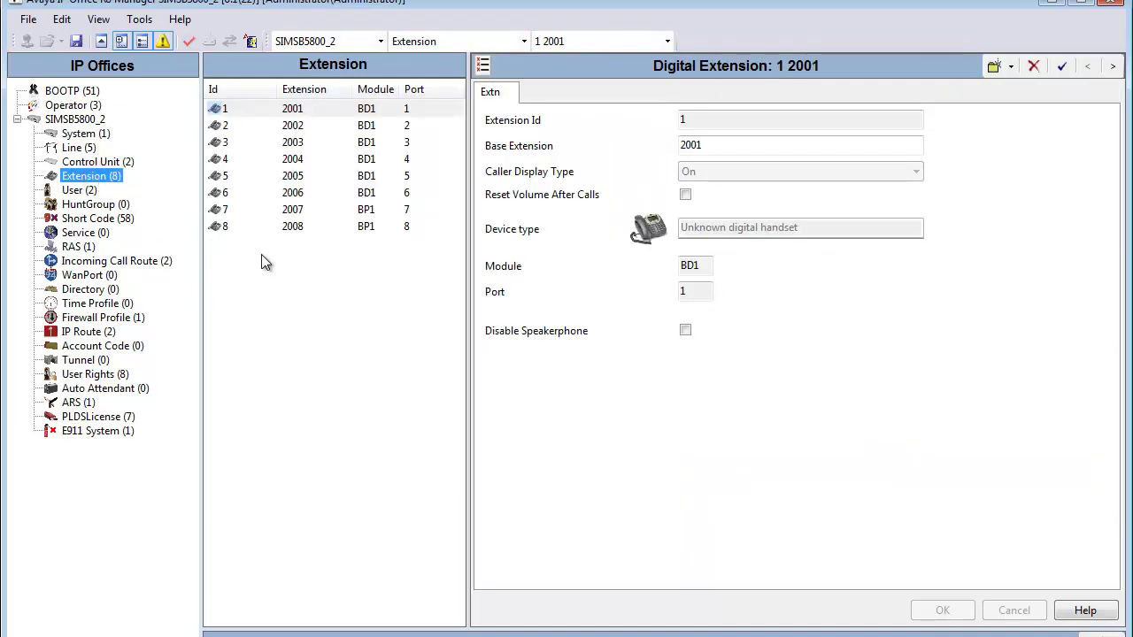
left_click(305, 110)
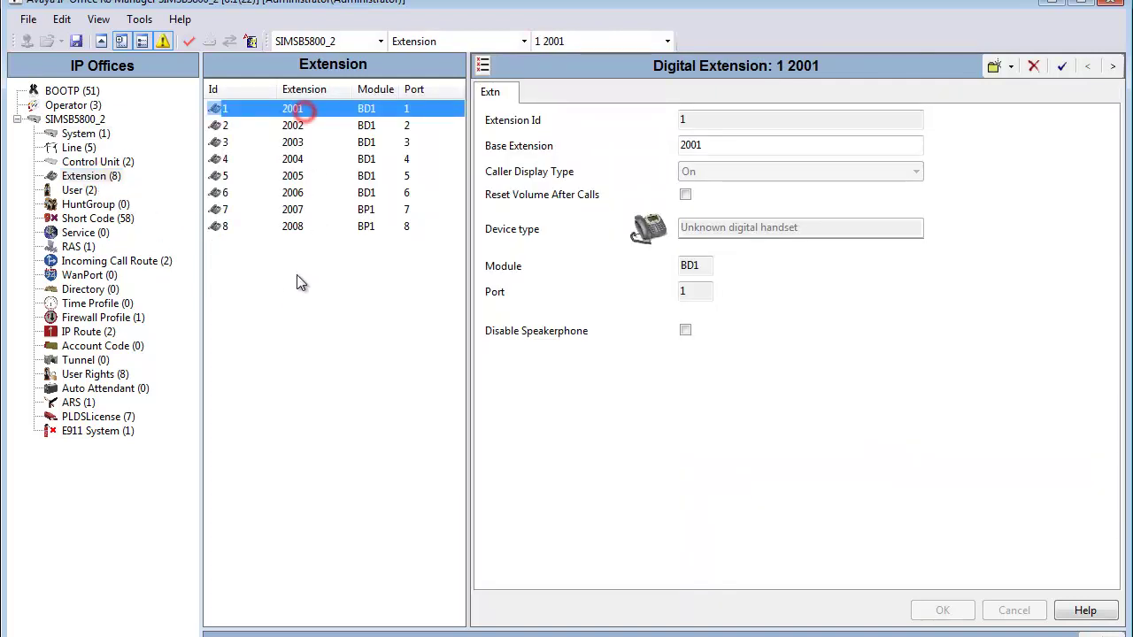
right_click(267, 310)
mouse_move(318, 326)
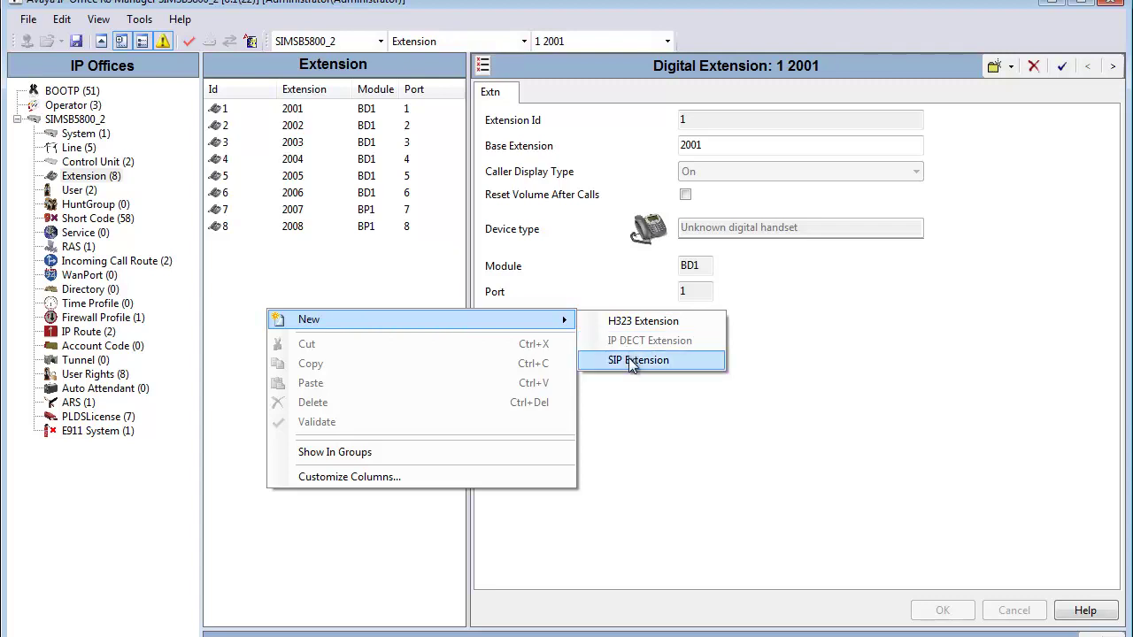
- Create a new SIP extension, keeping Extension Id 8000 and entering base extension 4834074
left_click(687, 363)
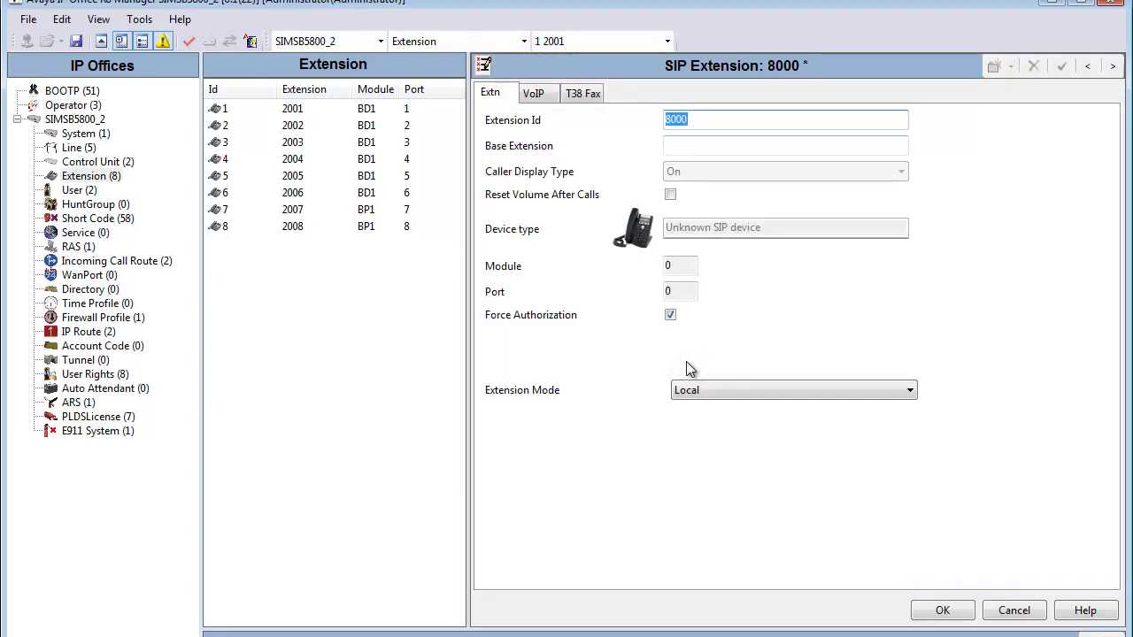
left_click(707, 119)
left_click(698, 145)
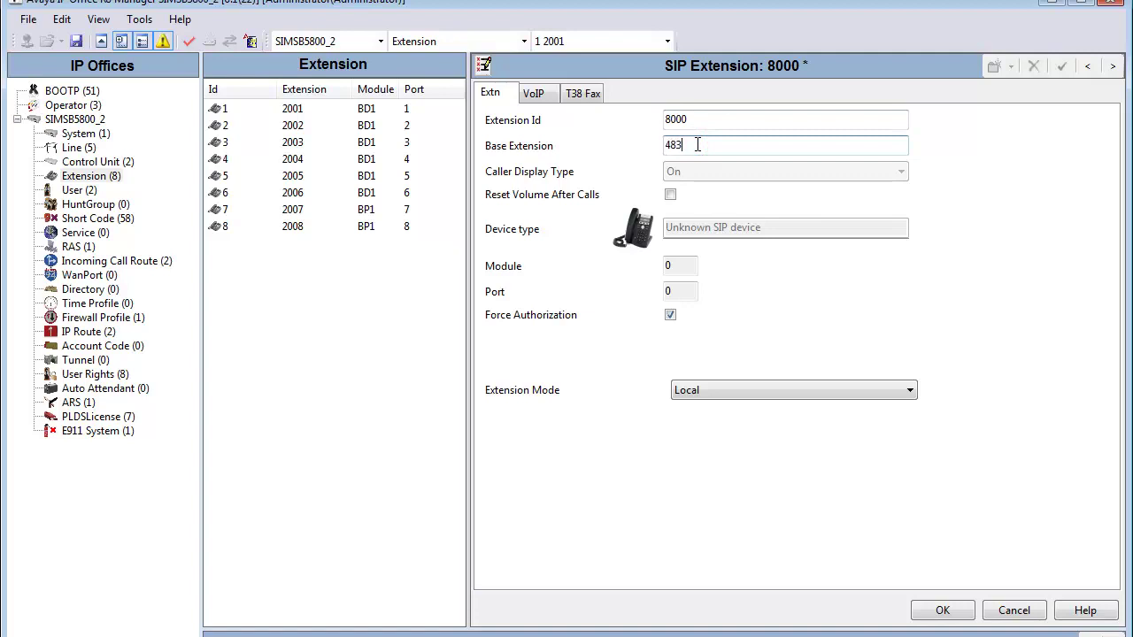
type("4834074")
left_click(737, 387)
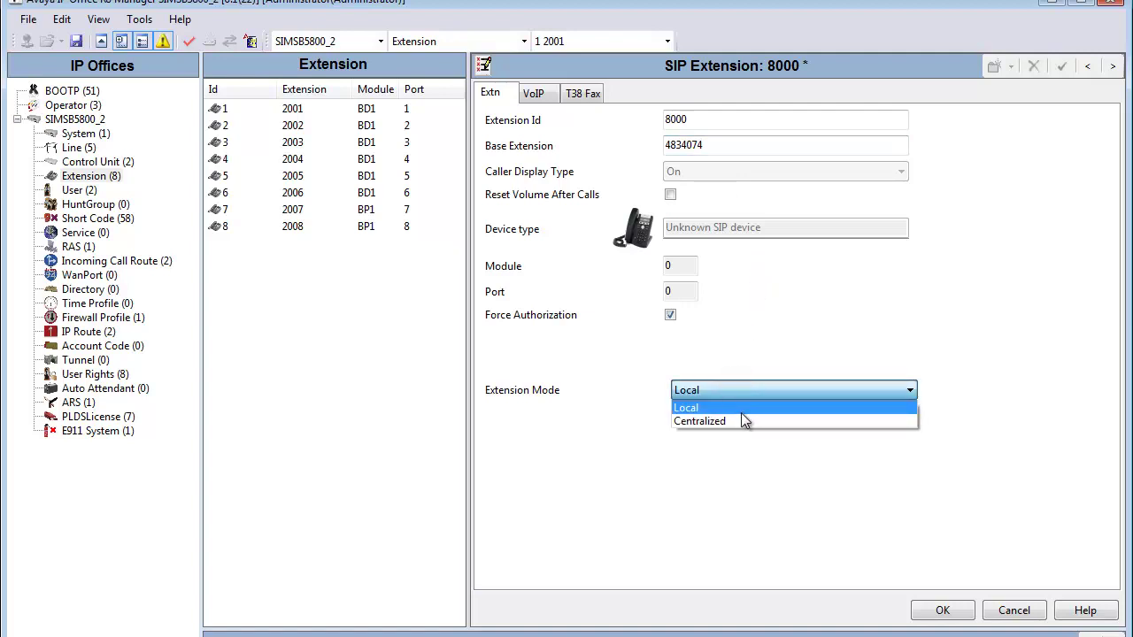
left_click(741, 421)
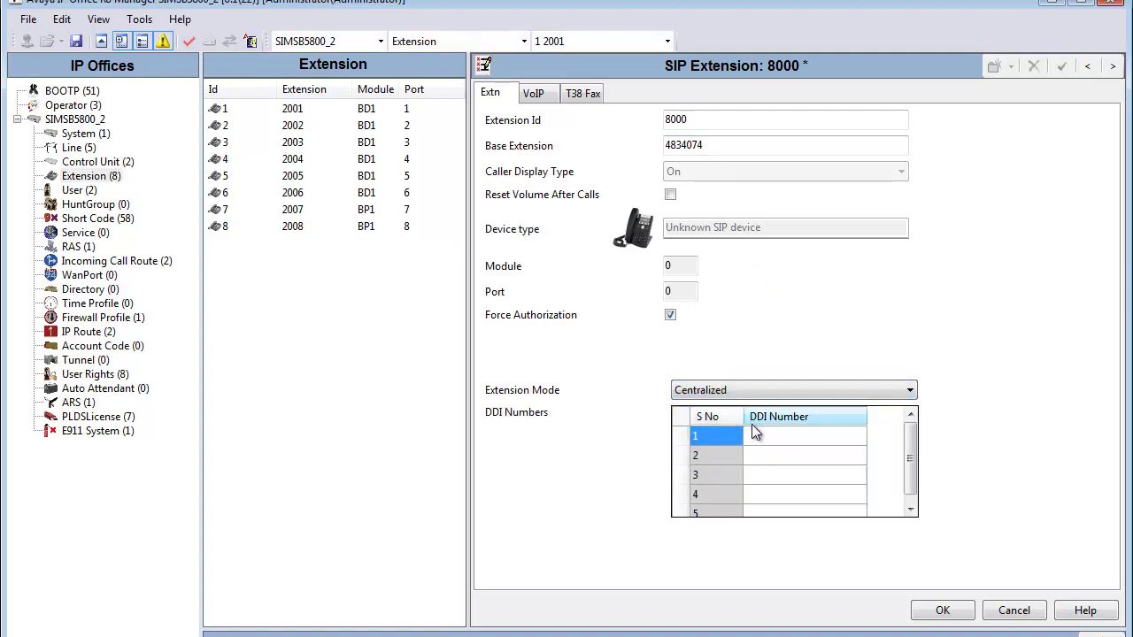
left_click(755, 435)
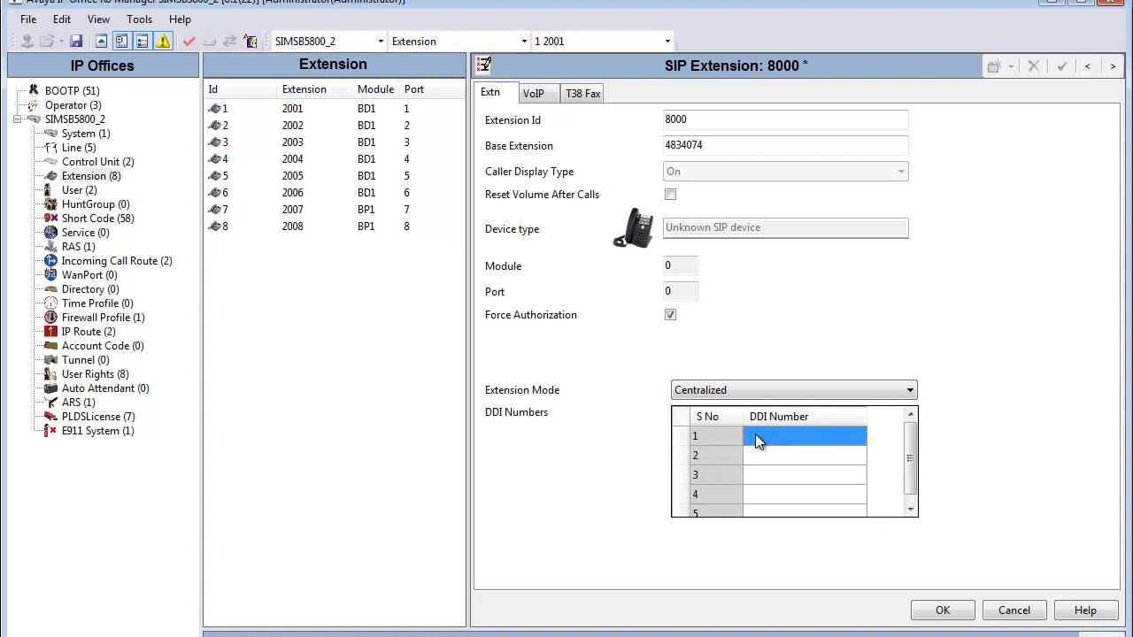
left_click(755, 434)
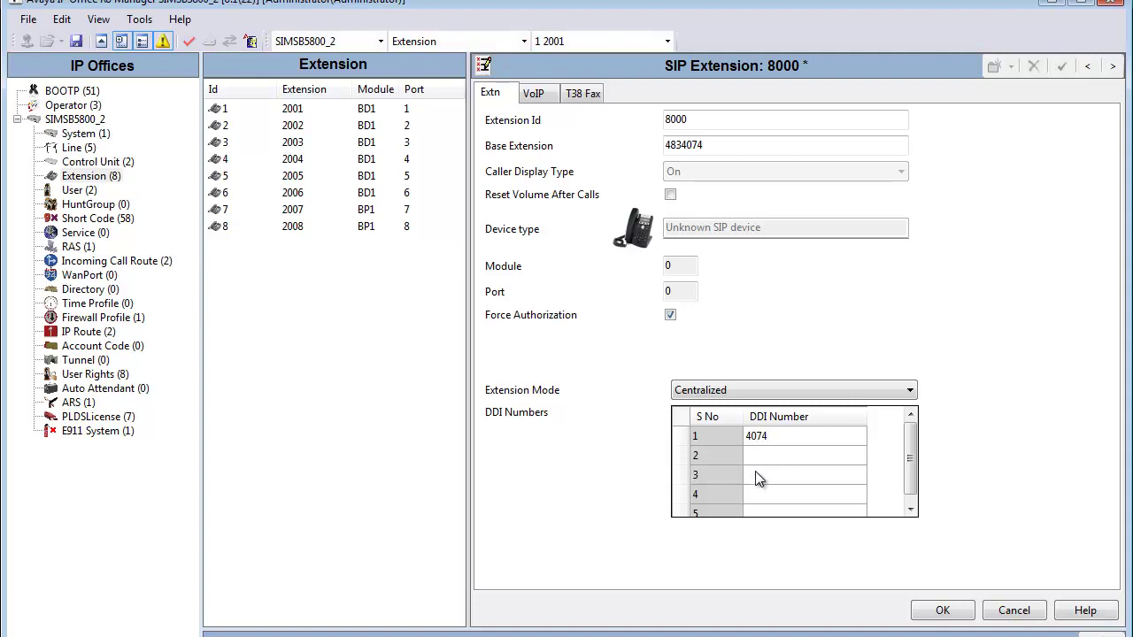
left_click(756, 456)
left_click(755, 456)
left_click(933, 611)
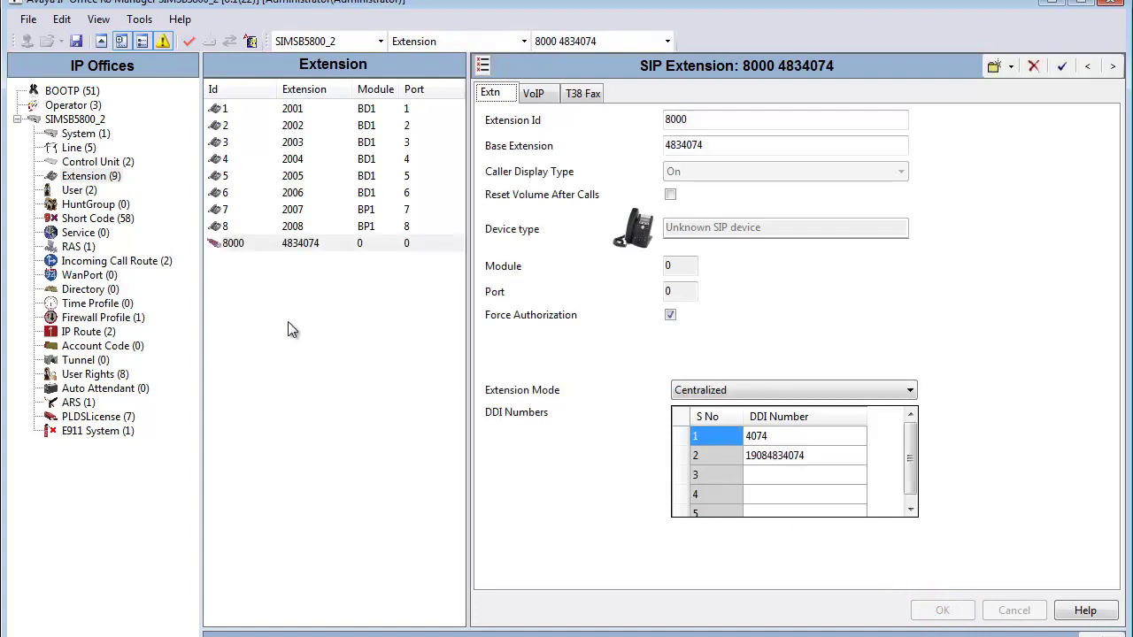
- Cancel the accidentally created SIP extension 8001, then bring up the User list
left_click(285, 245)
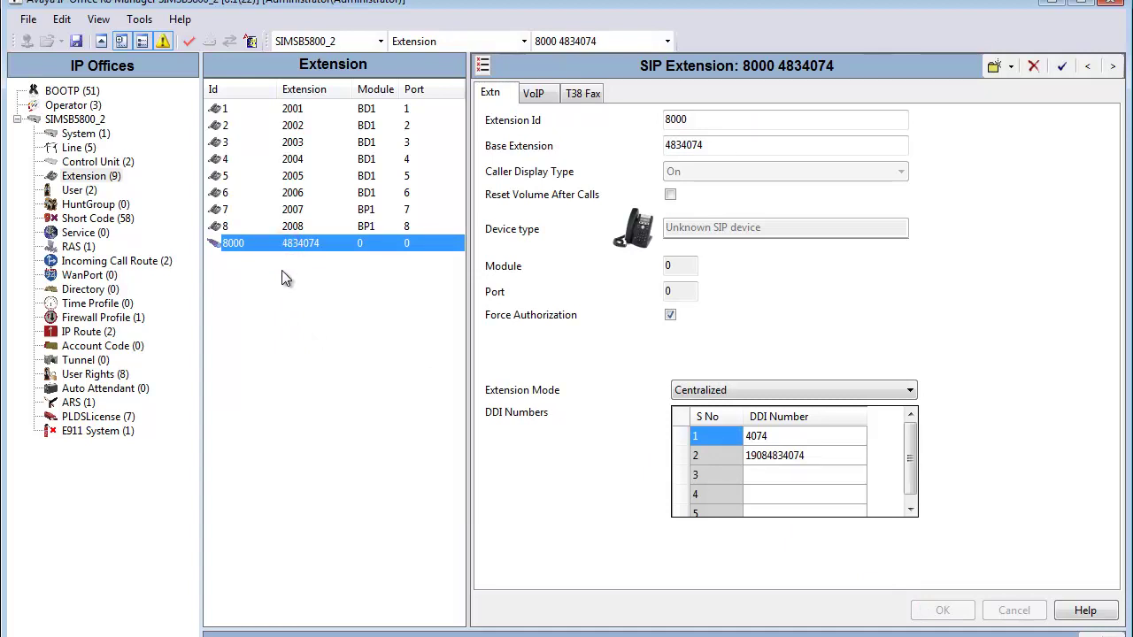
right_click(236, 297)
mouse_move(257, 308)
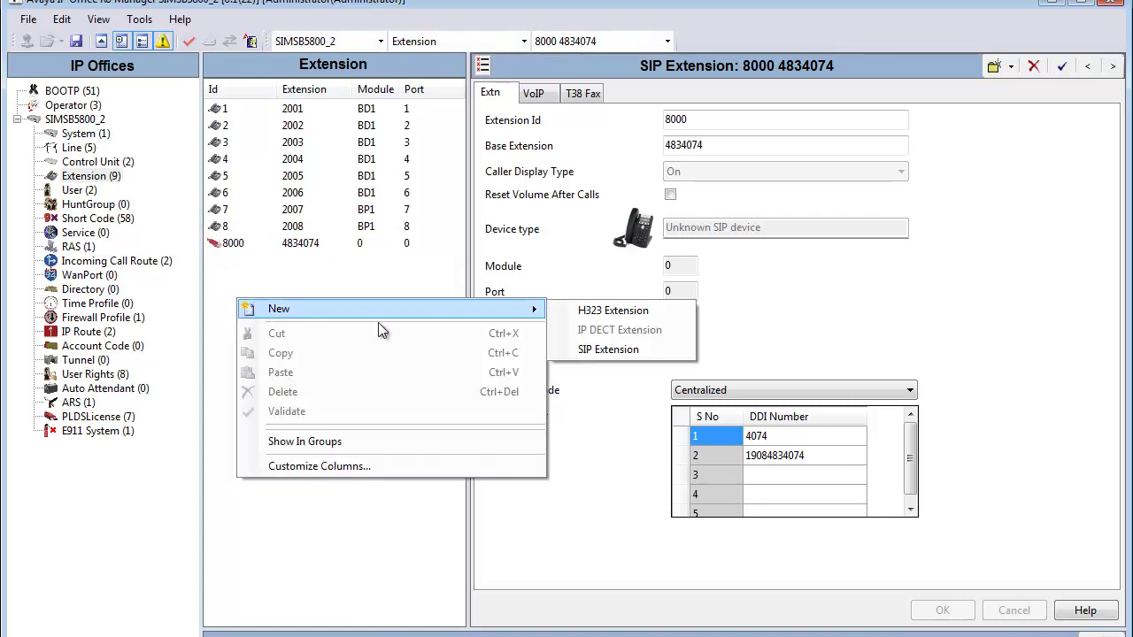
left_click(630, 348)
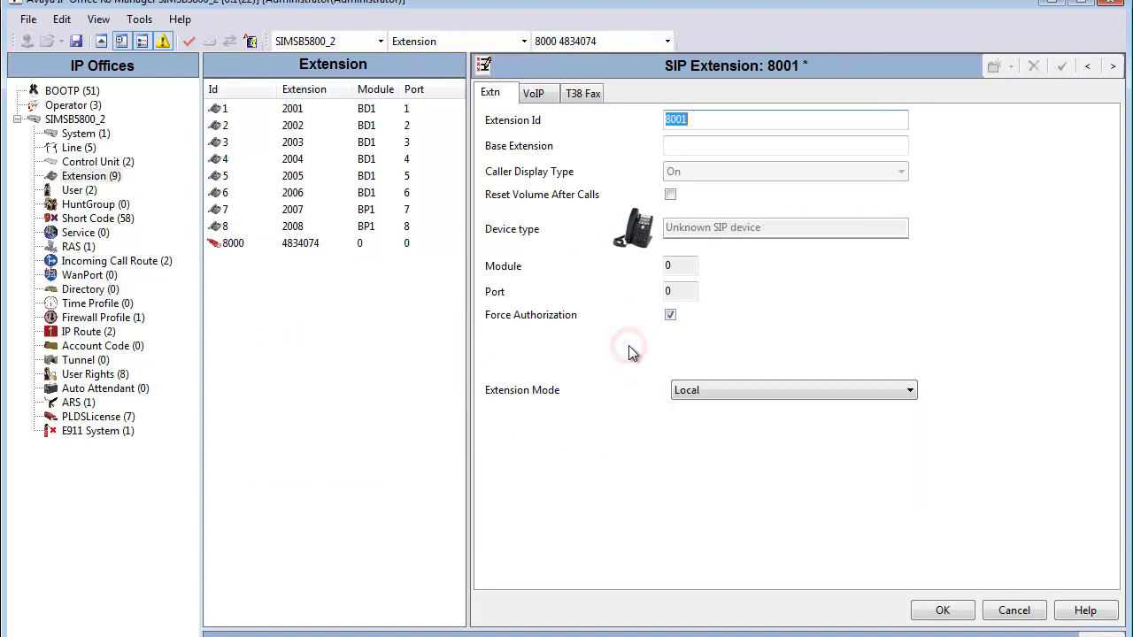
left_click(726, 116)
left_click(1007, 610)
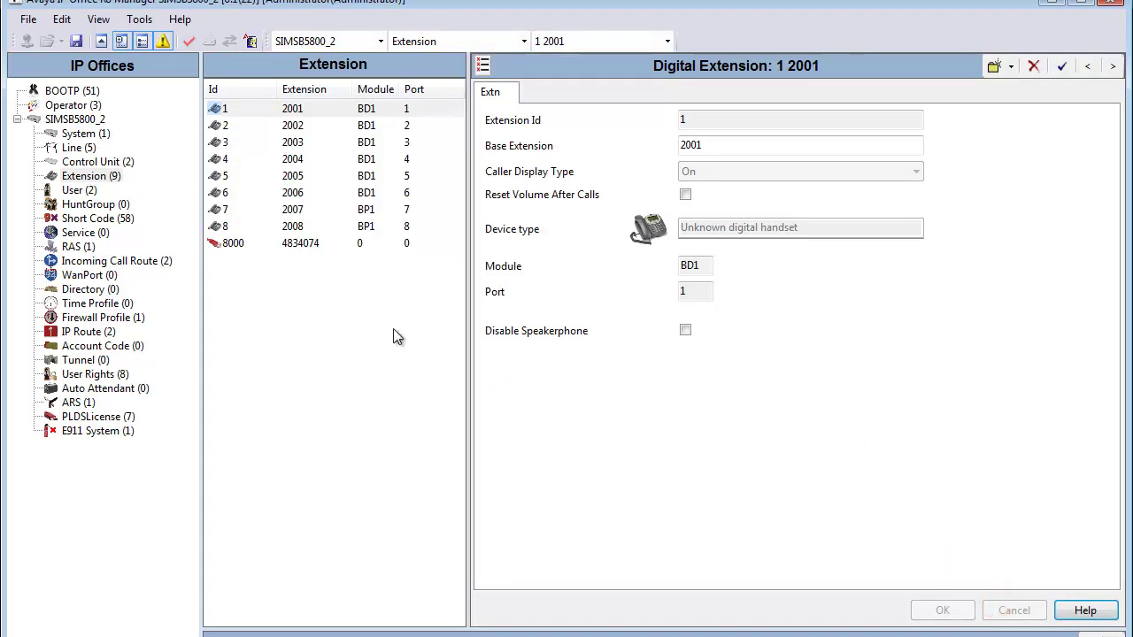
left_click(77, 191)
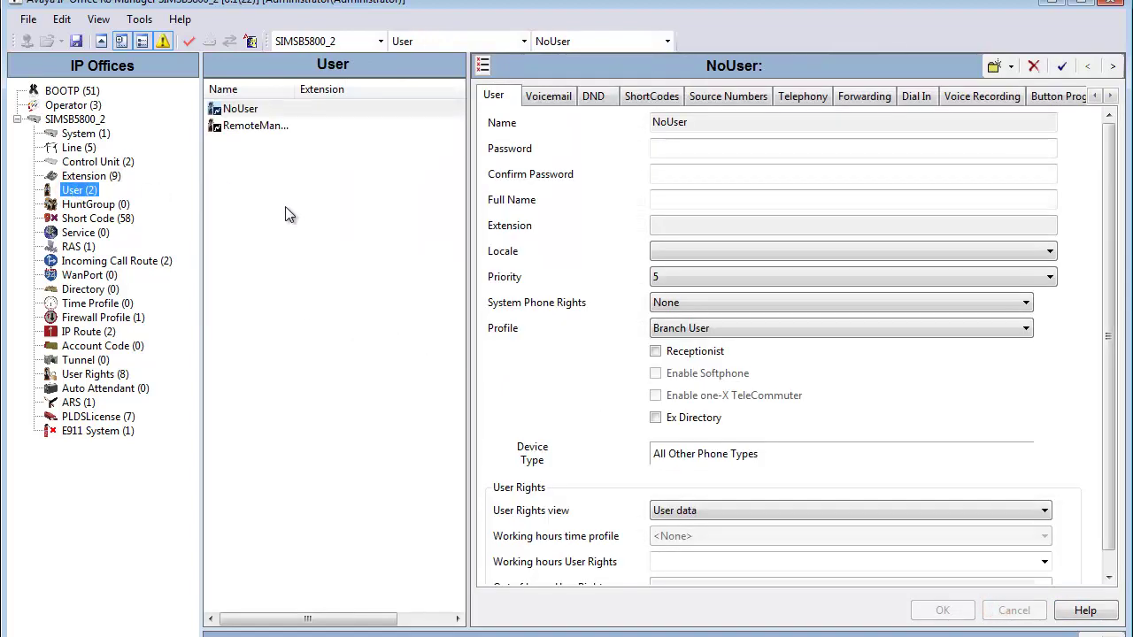
right_click(285, 206)
left_click(307, 218)
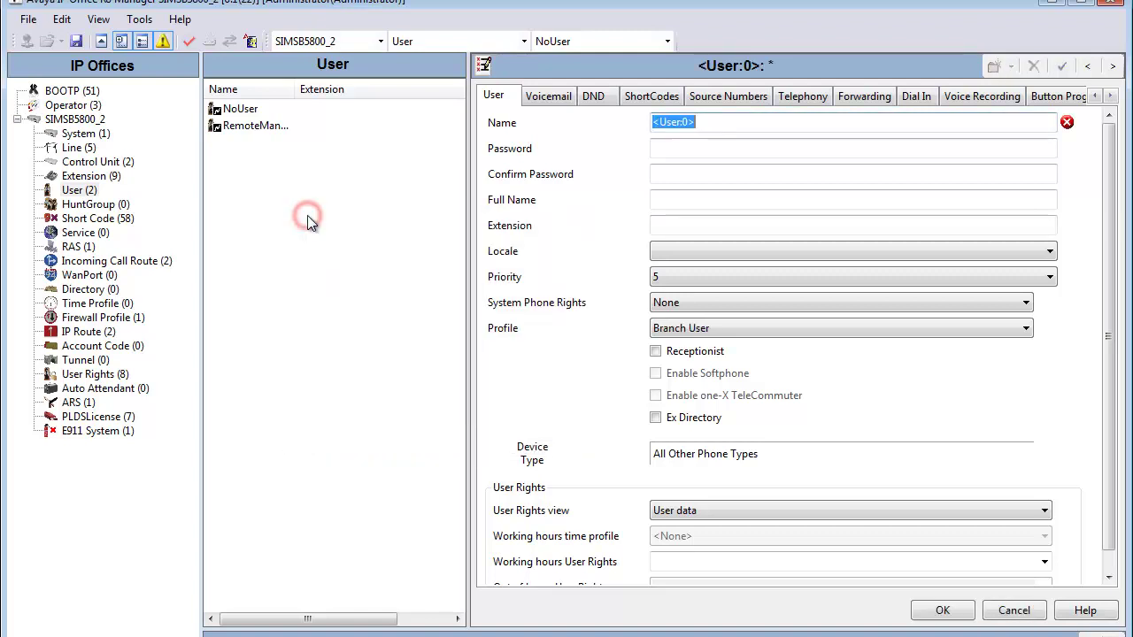
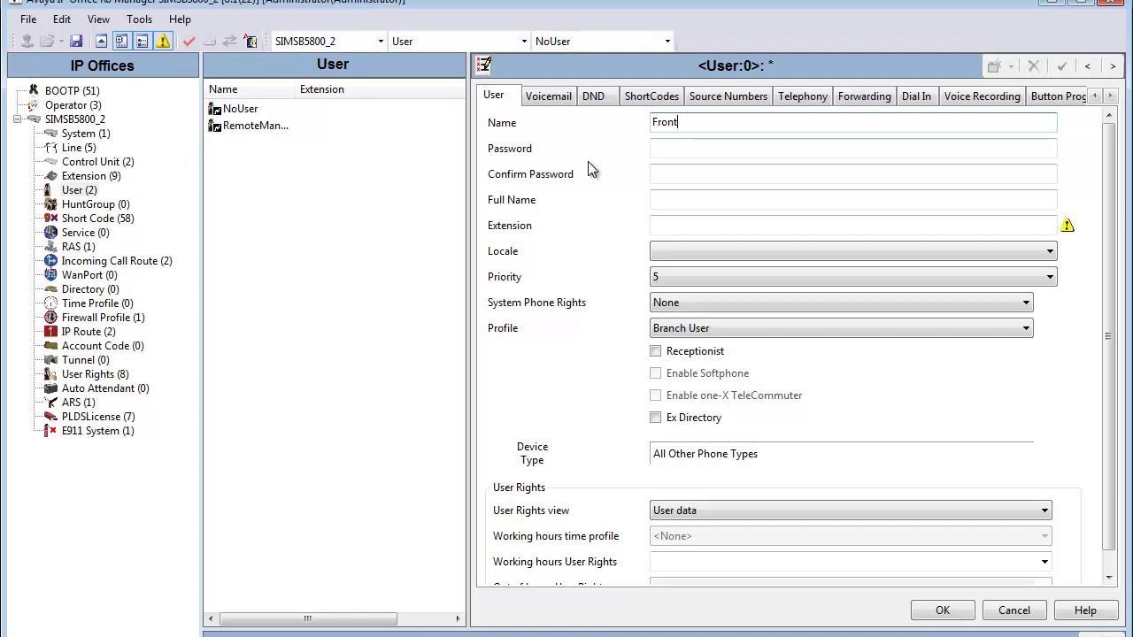
left_click(668, 148)
left_click(670, 174)
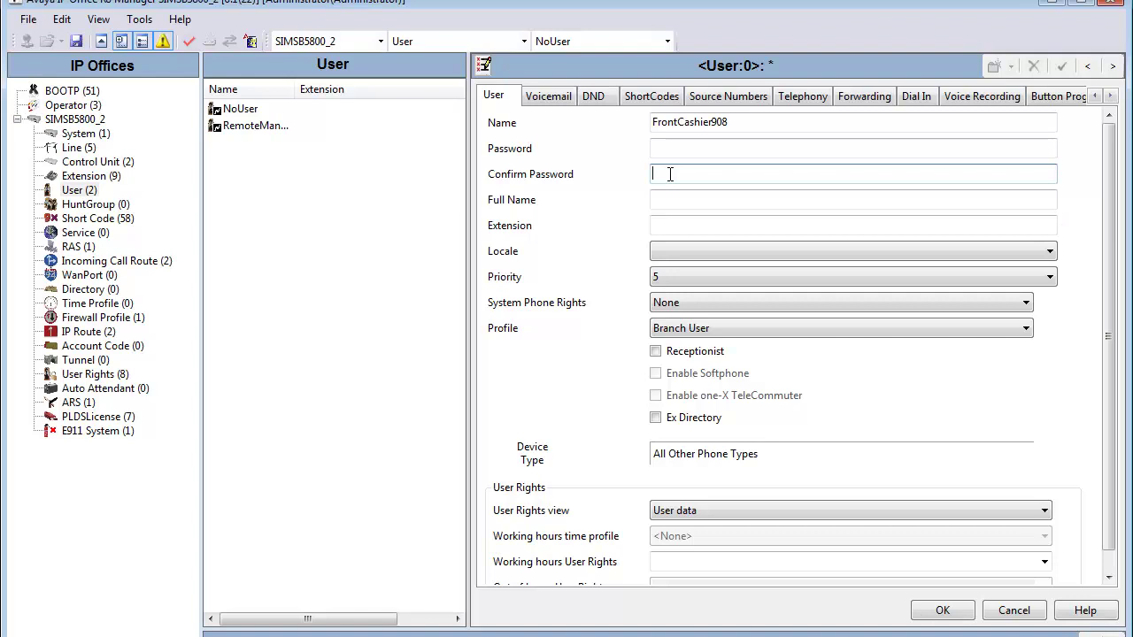
left_click(672, 223)
type("4")
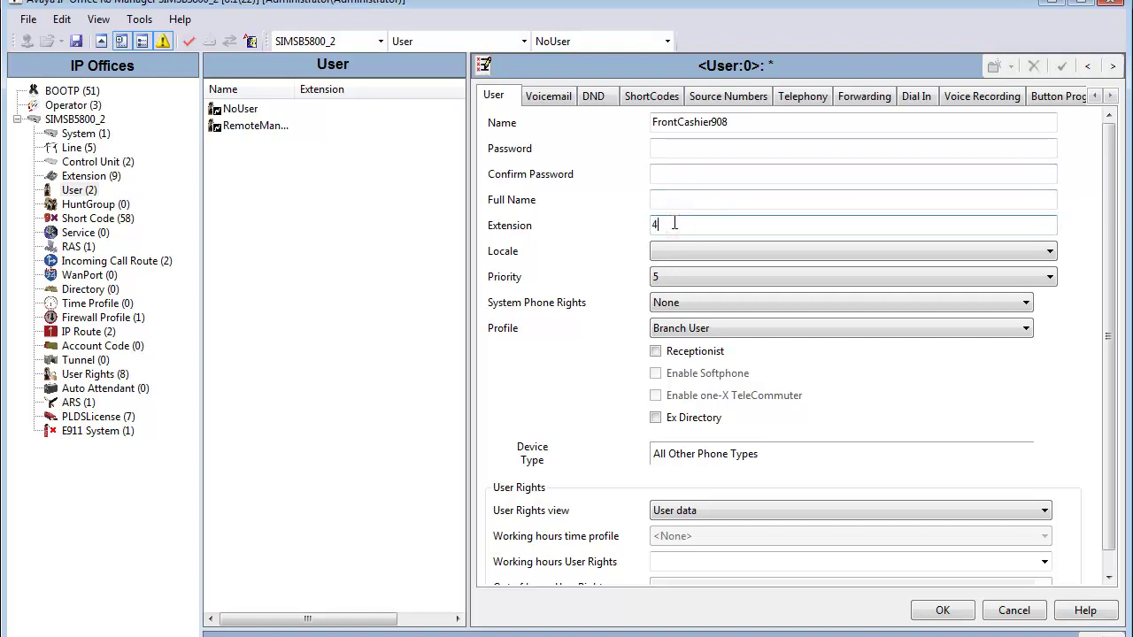
type("834074")
key("Return")
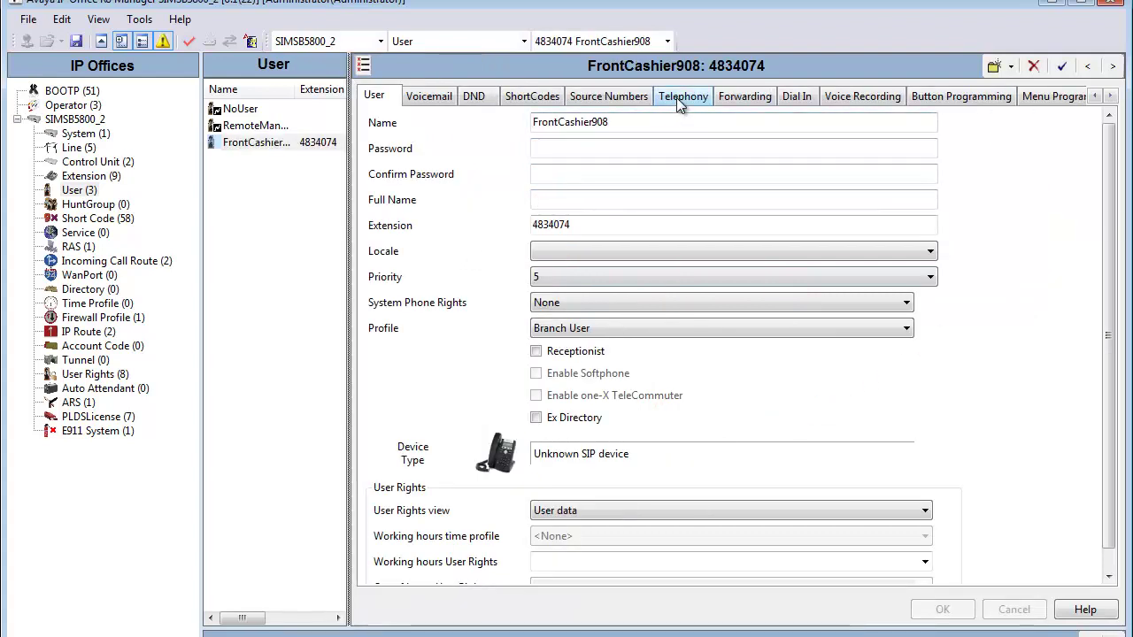
left_click(680, 99)
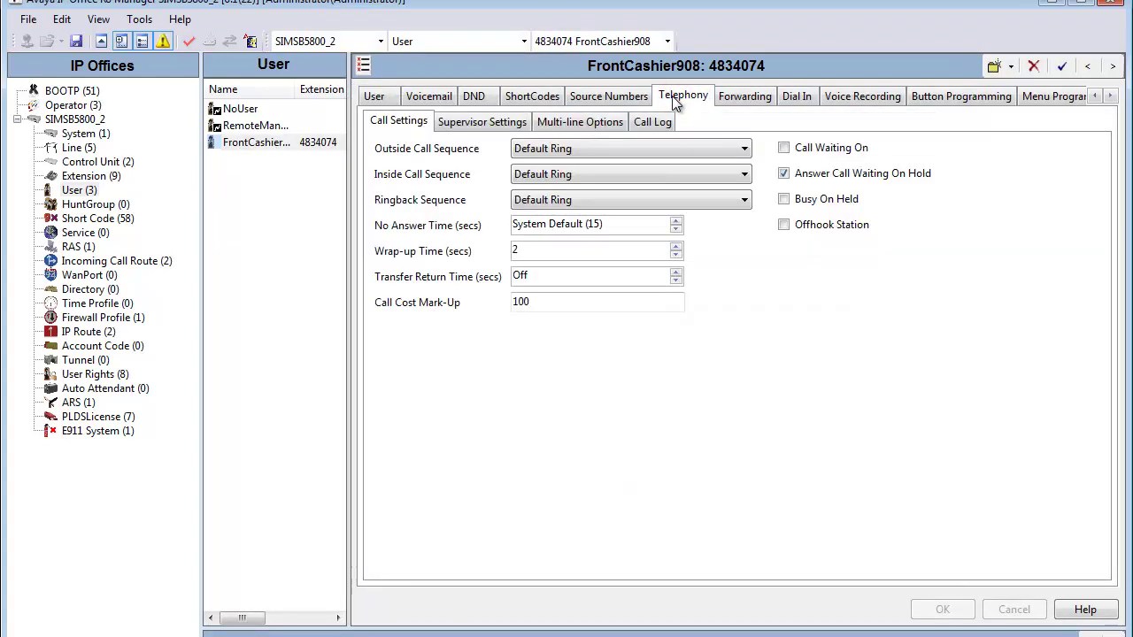
left_click(501, 128)
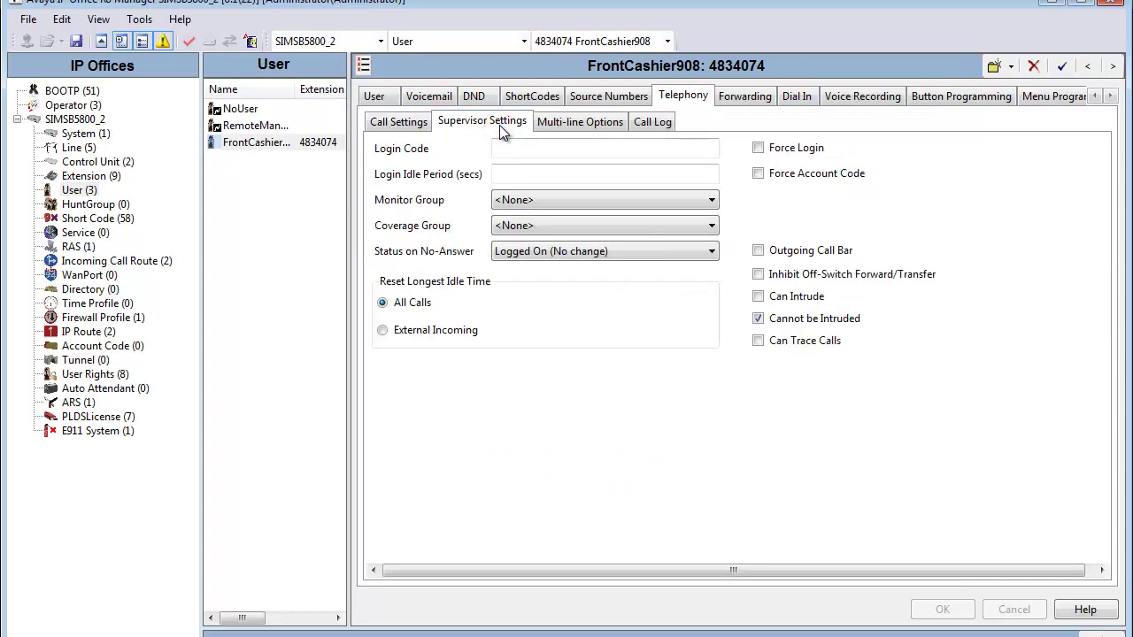
left_click(503, 147)
type("1")
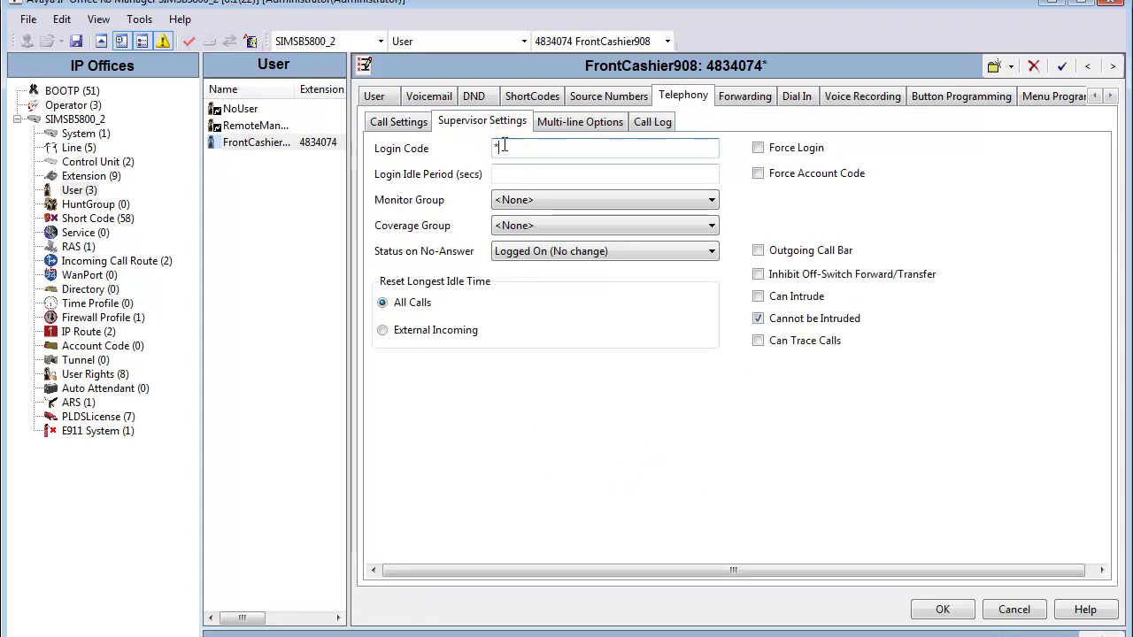
type("2345")
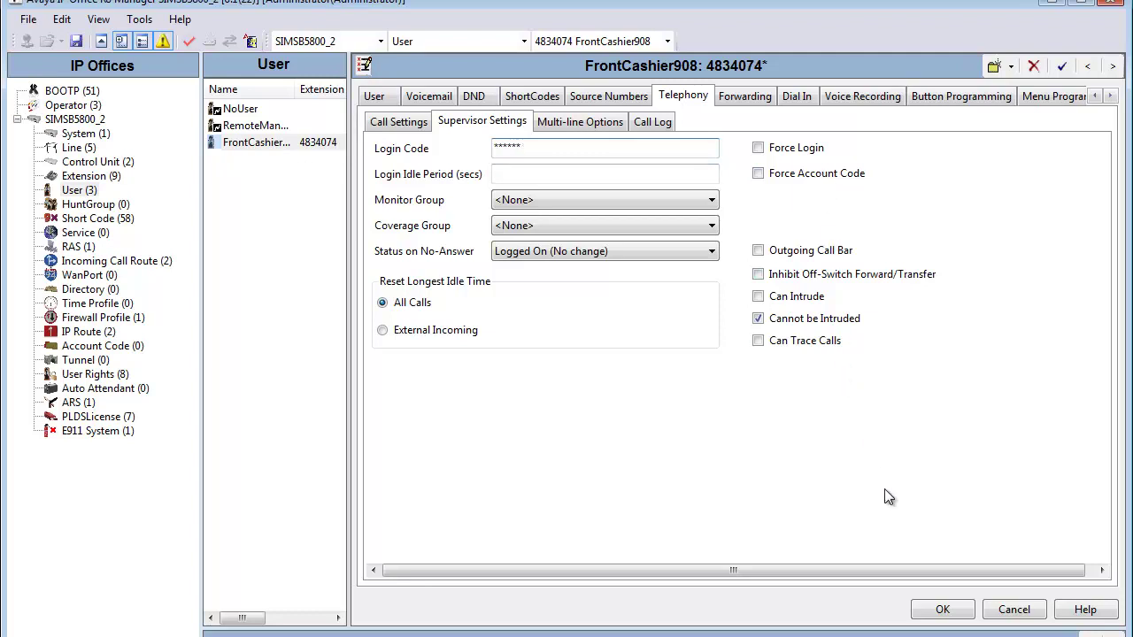
left_click(939, 609)
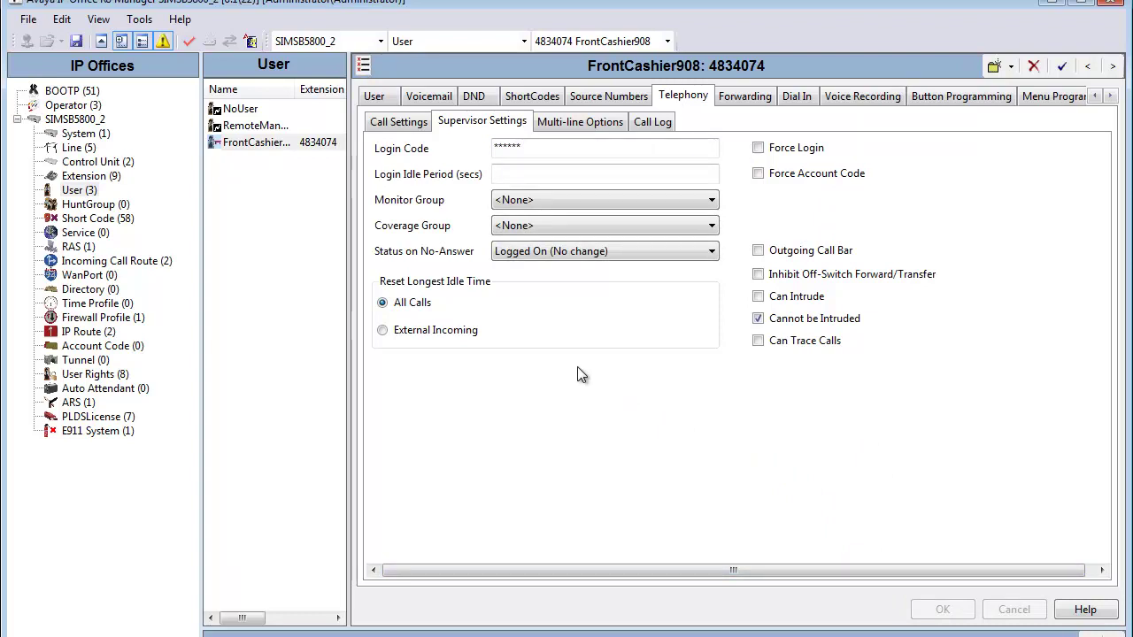
- Review SIP extension 8000, then inspect the PLDS license's Maximum Survivable Stations entry
left_click(88, 176)
left_click(301, 243)
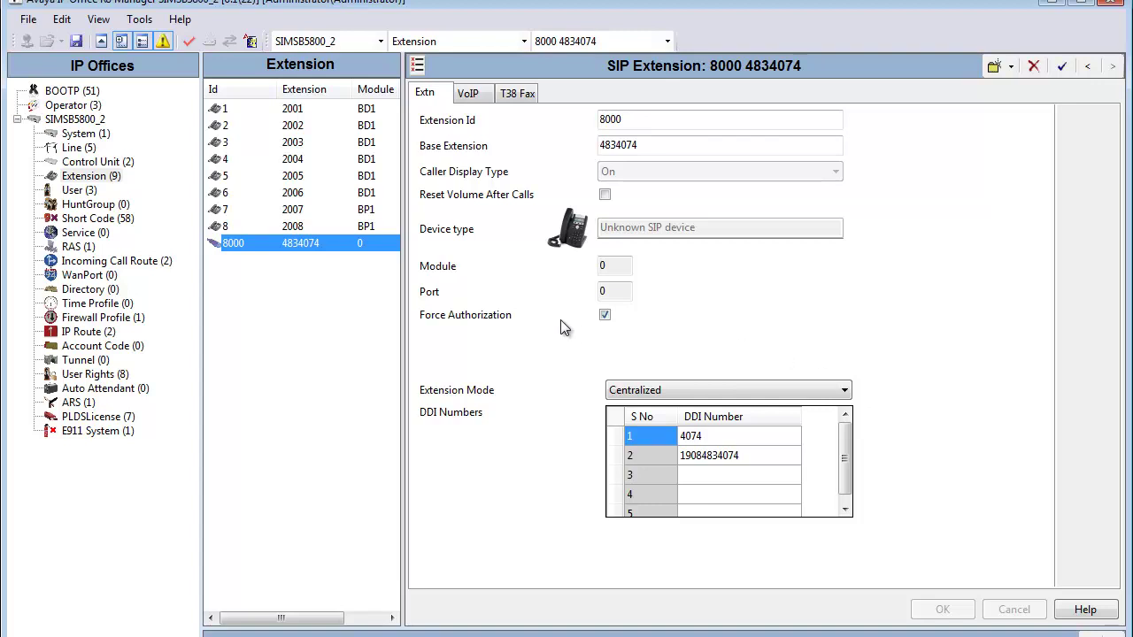
left_click(99, 417)
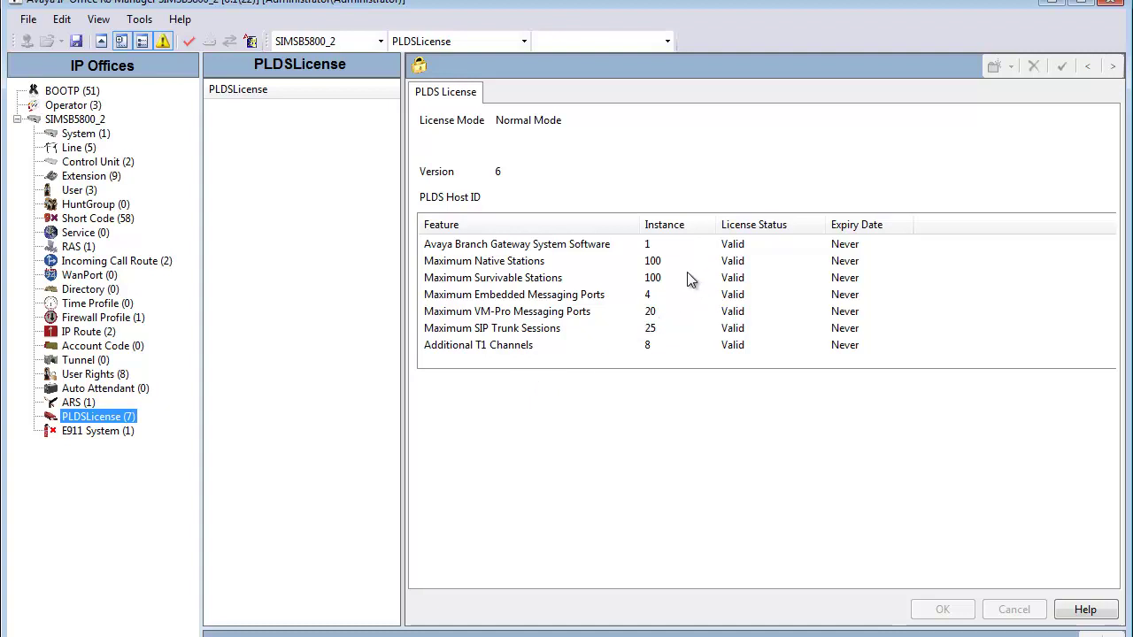
left_click(560, 280)
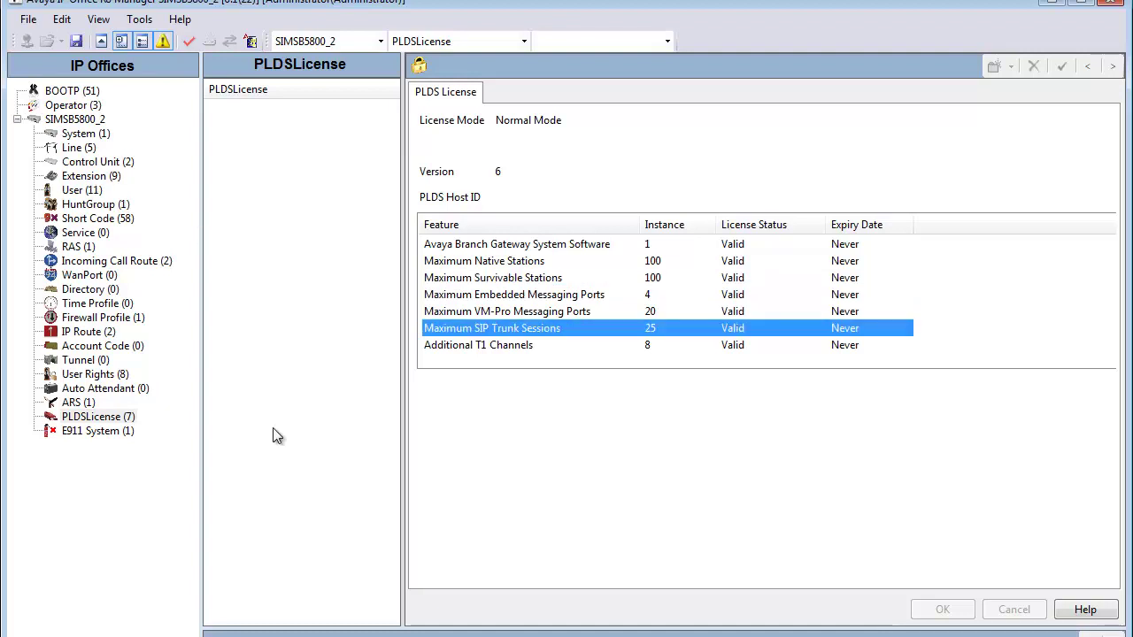
left_click(273, 432)
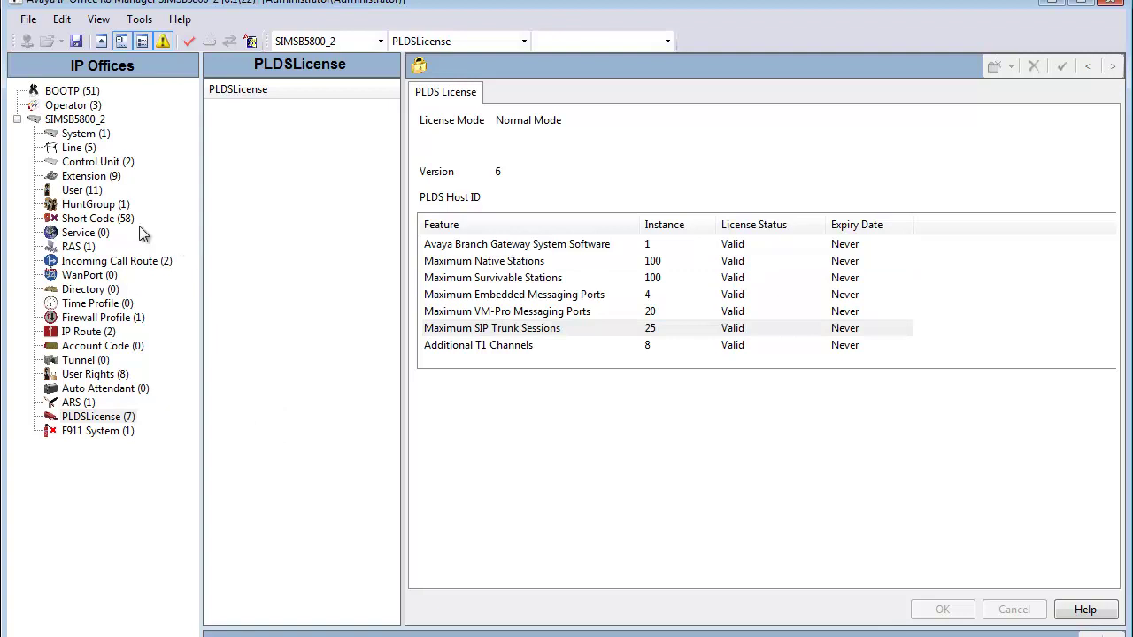
left_click(113, 204)
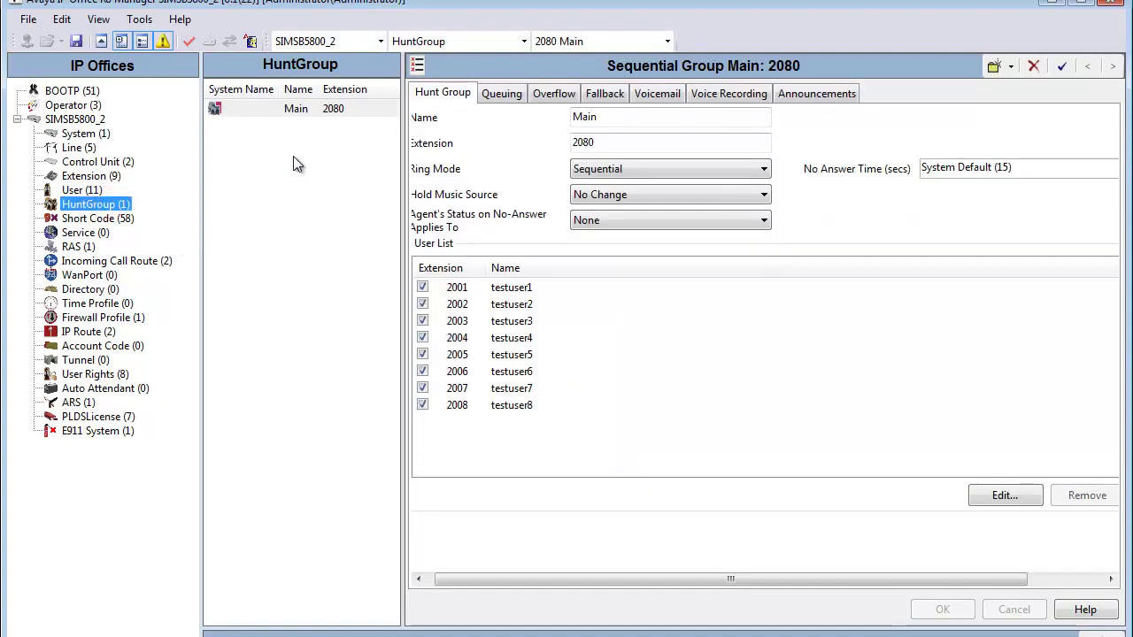
left_click(295, 112)
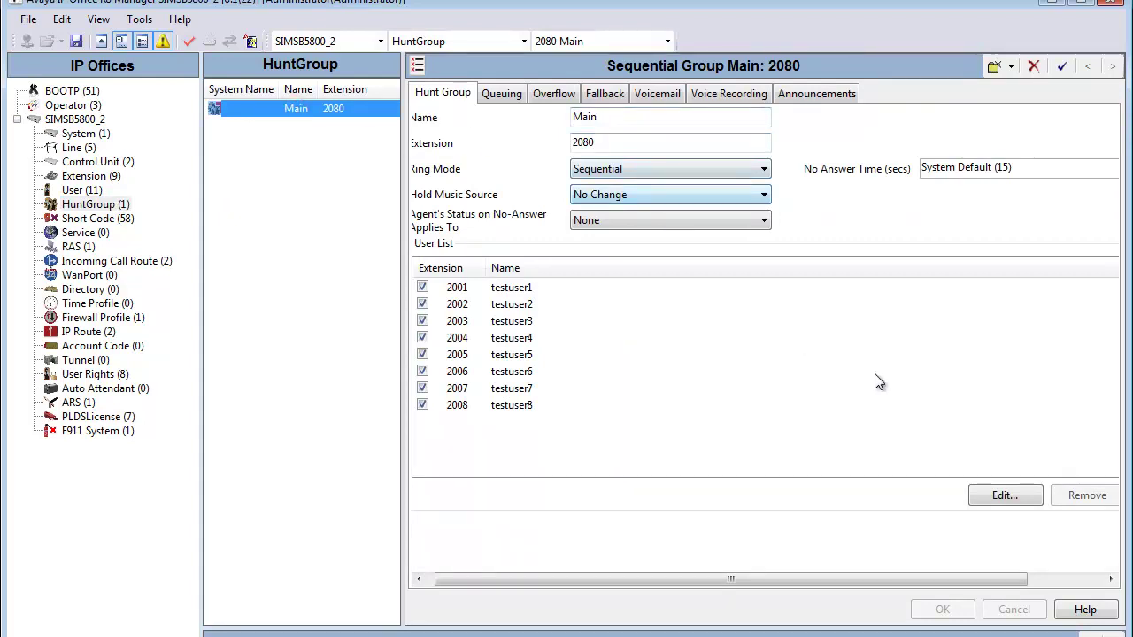
left_click(988, 499)
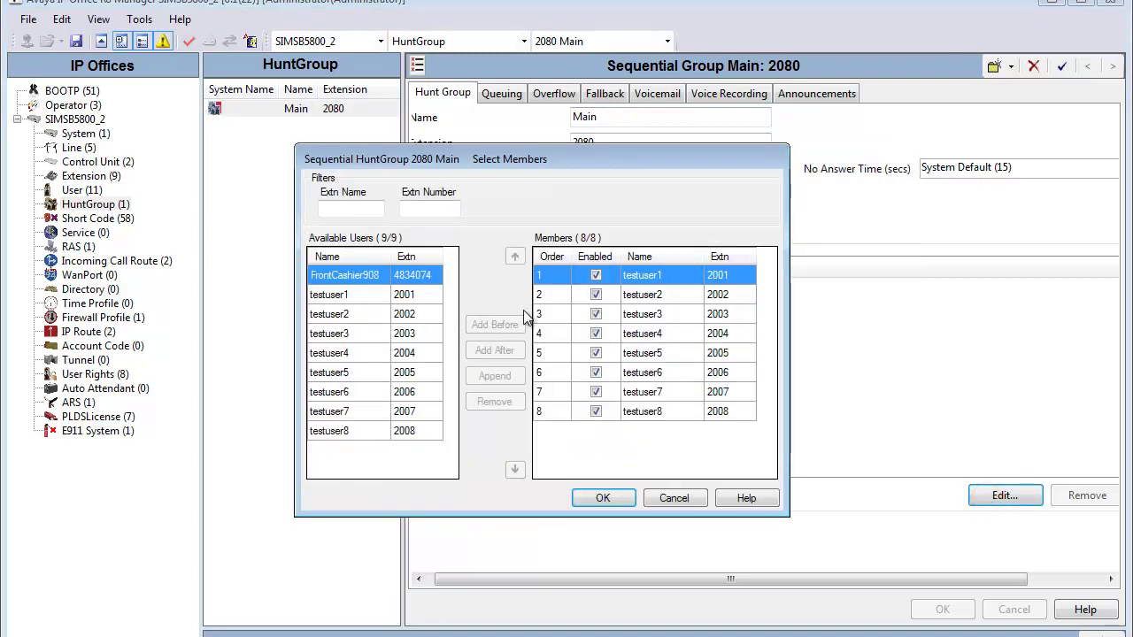
left_click(351, 280)
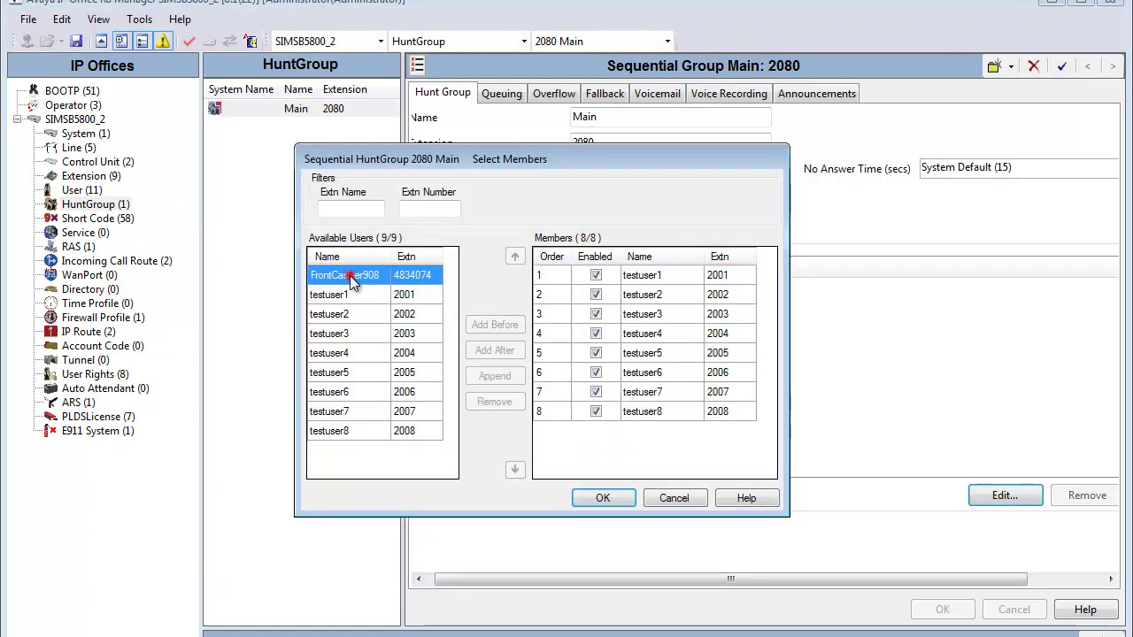
left_click(493, 378)
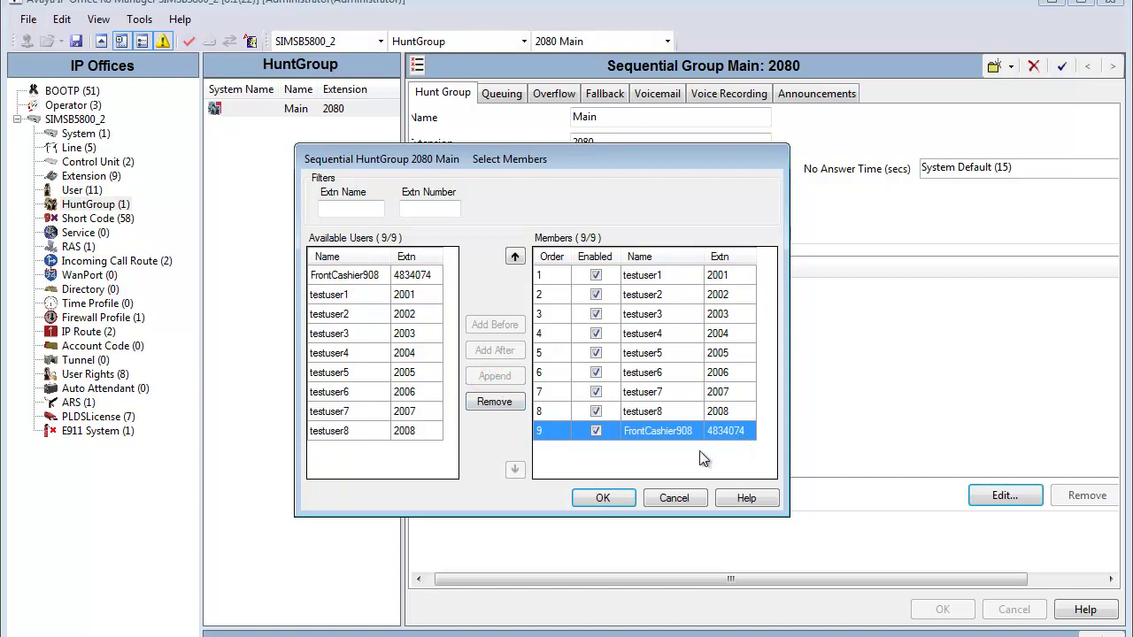
left_click(603, 498)
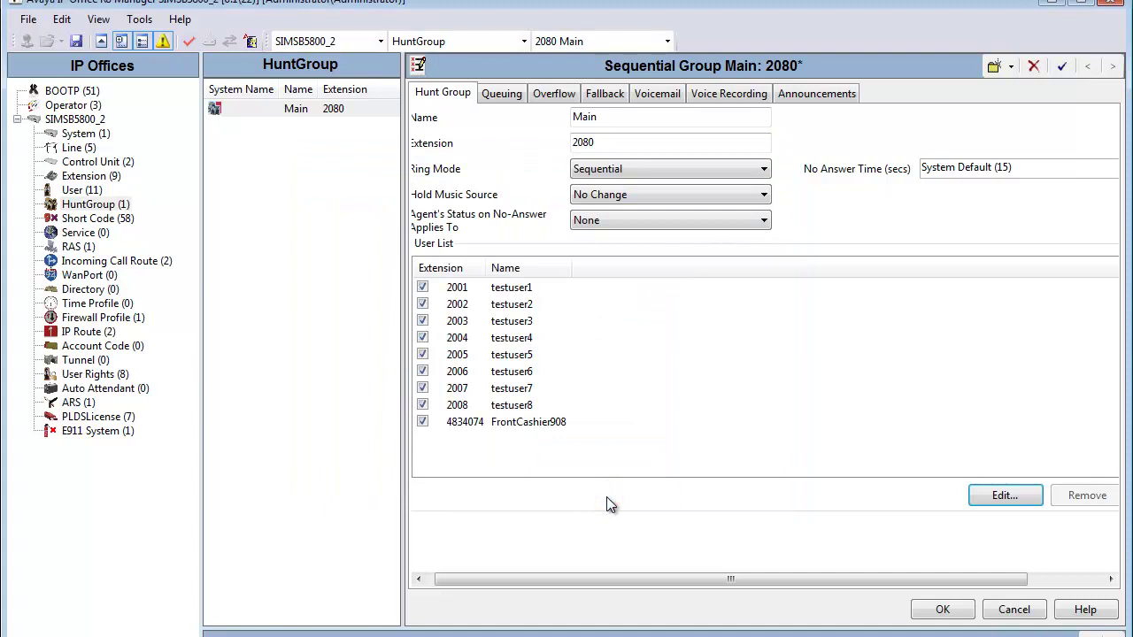
left_click(493, 426)
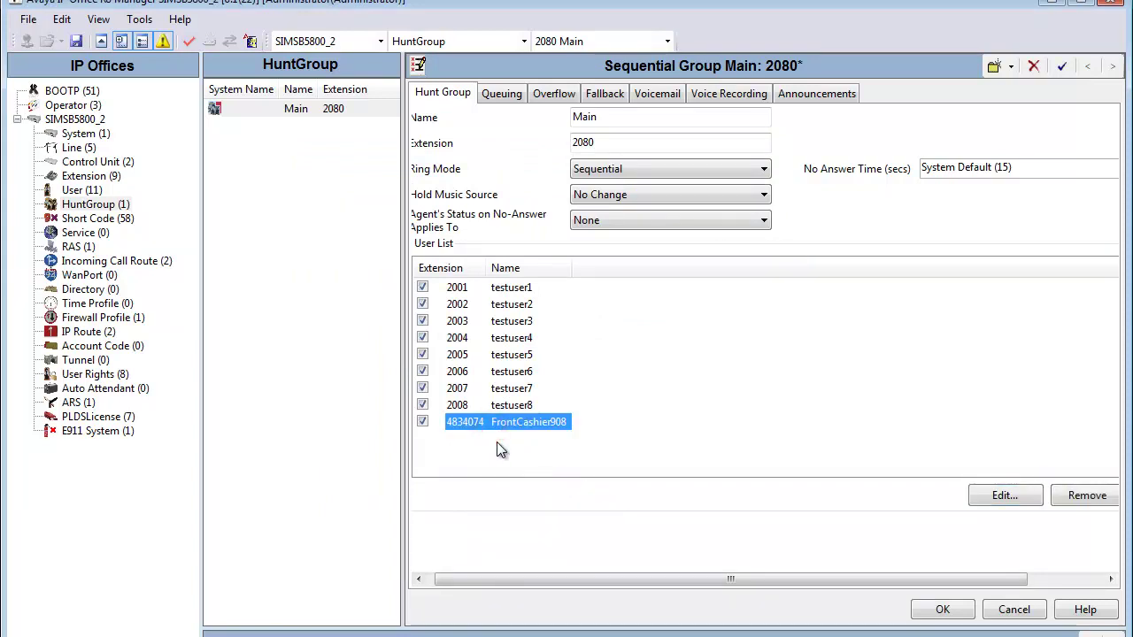
left_click(100, 178)
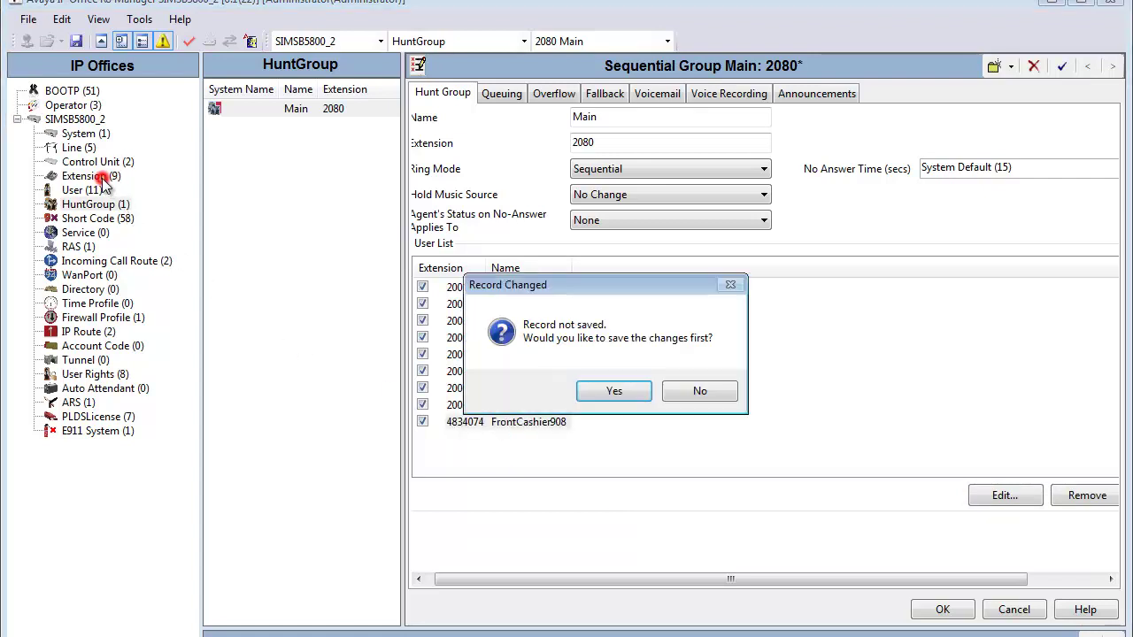
left_click(615, 392)
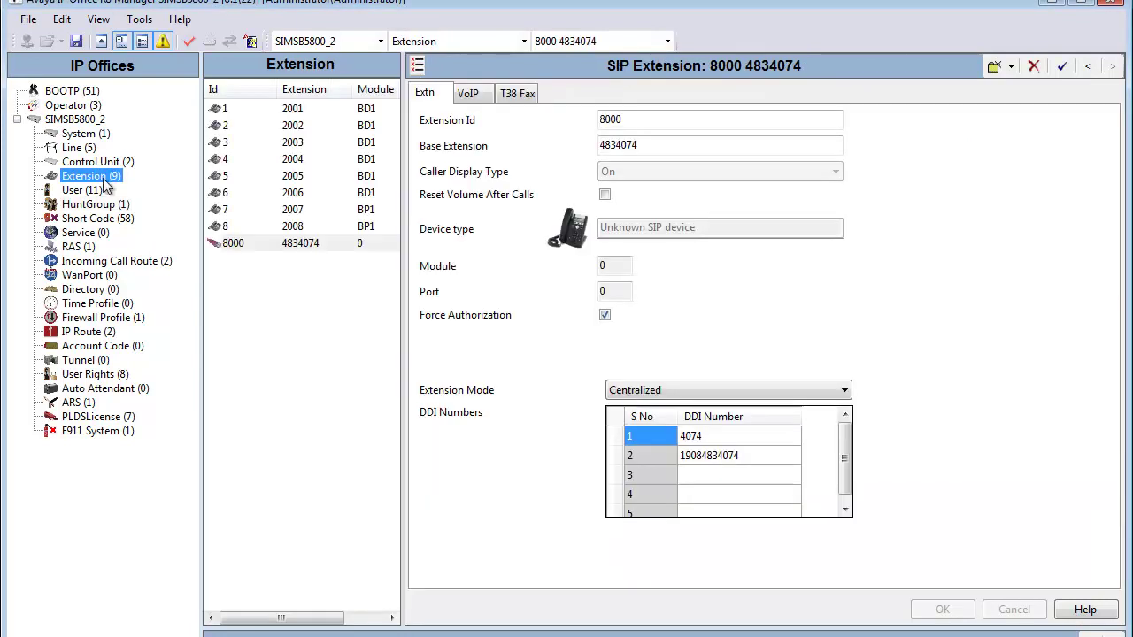
left_click(755, 437)
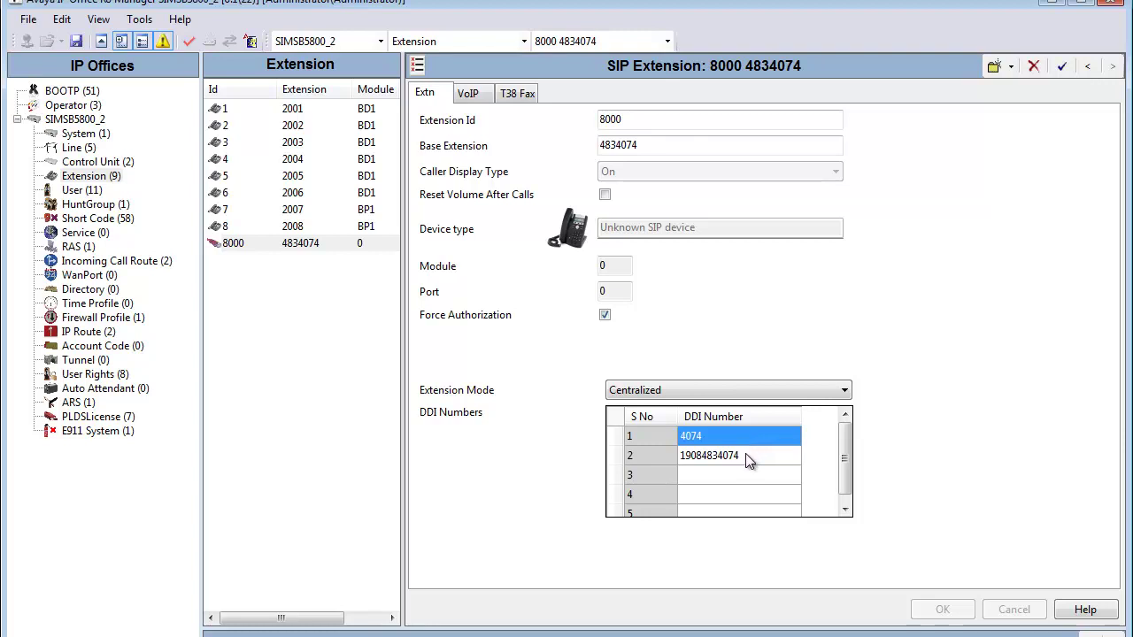
left_click(746, 459)
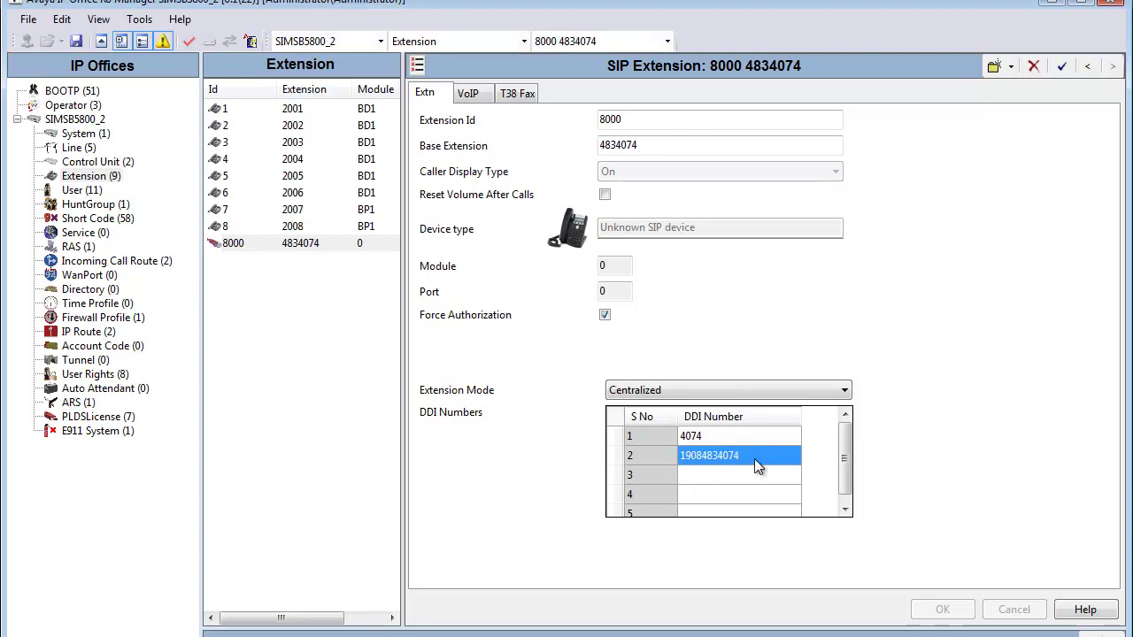
left_click(340, 396)
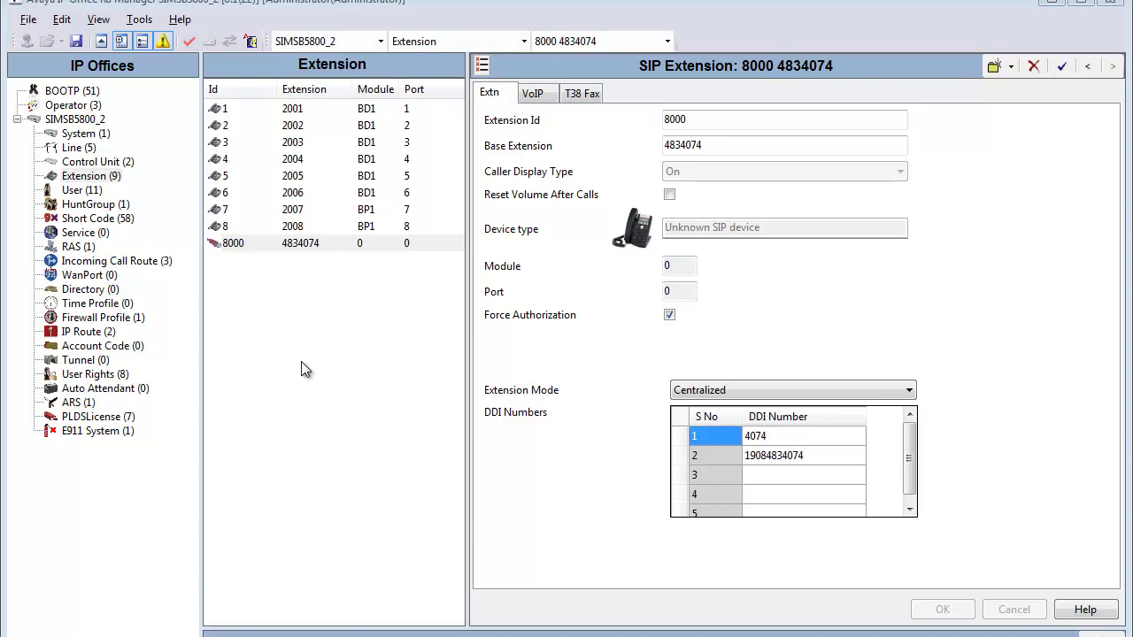
- Send the configuration to SIMSB5800_2 with Immediate reboot, entering the service user password
left_click(77, 53)
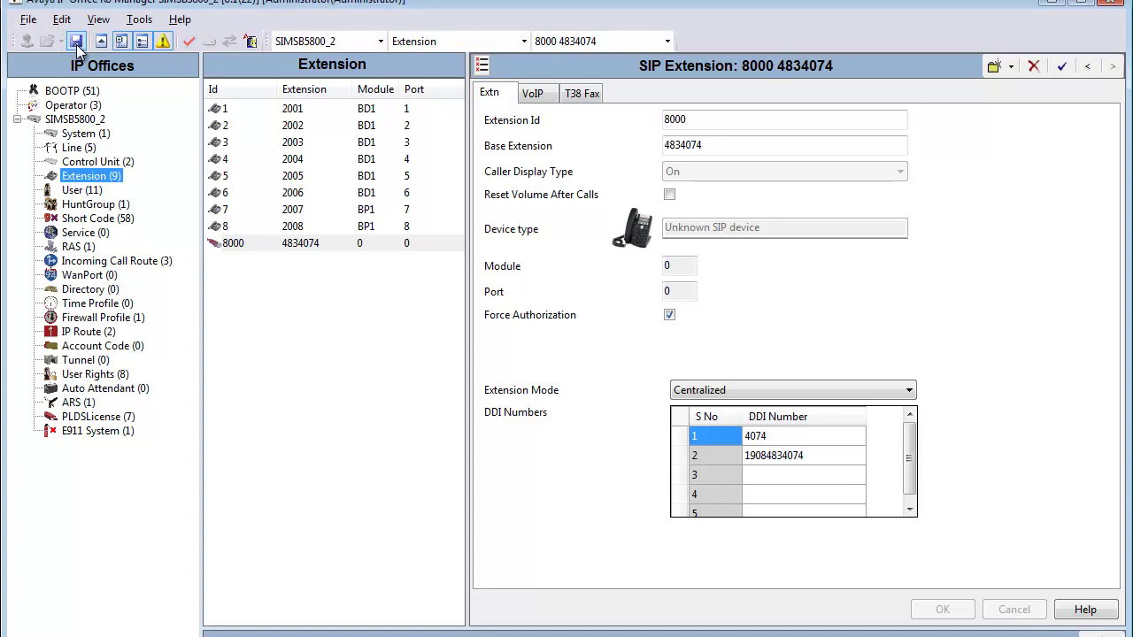
left_click(76, 42)
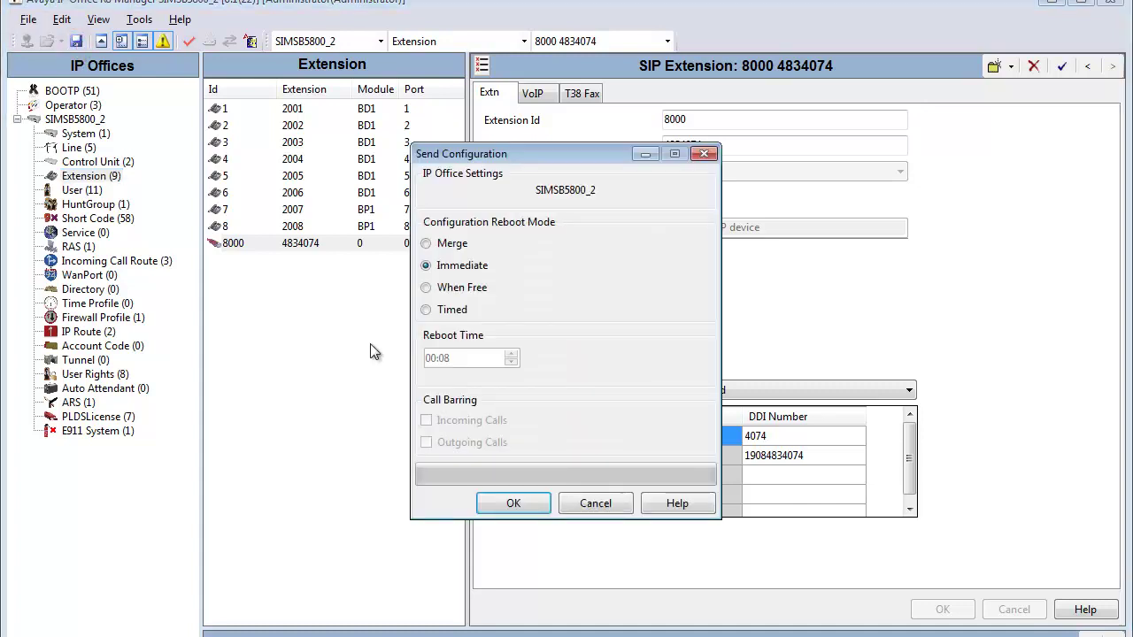
left_click(492, 265)
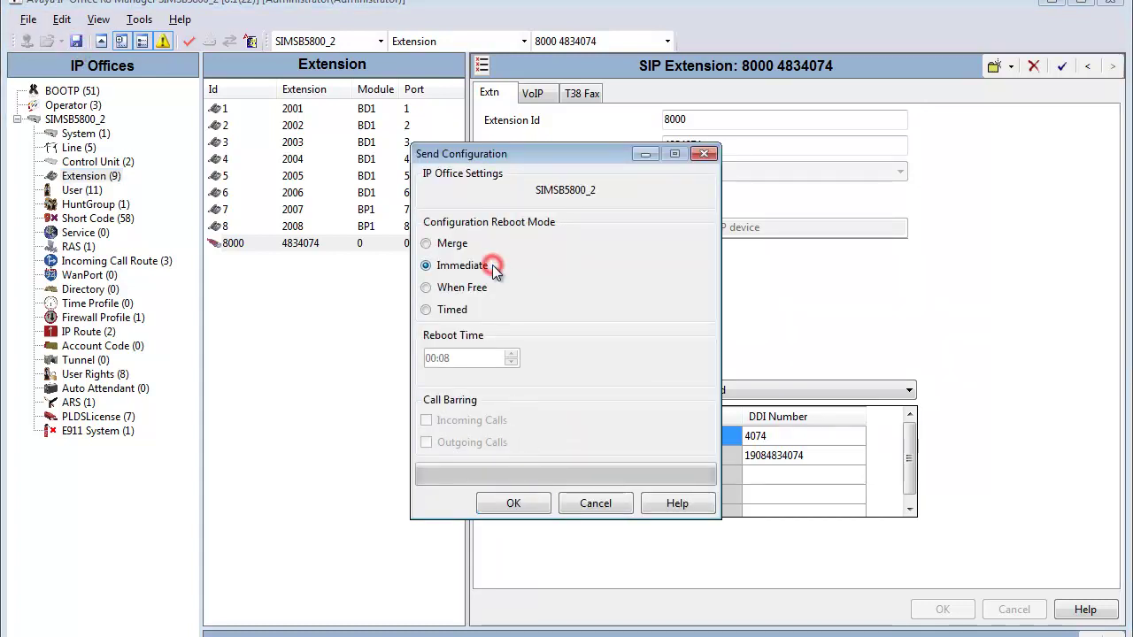
left_click(510, 502)
key("Tab")
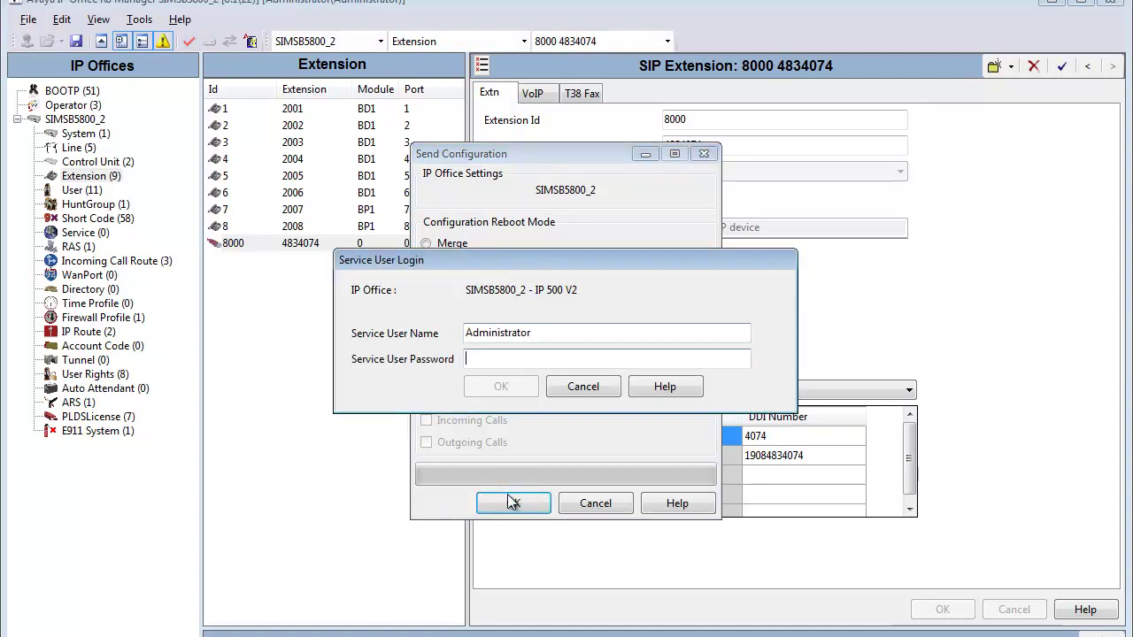
type("admin1")
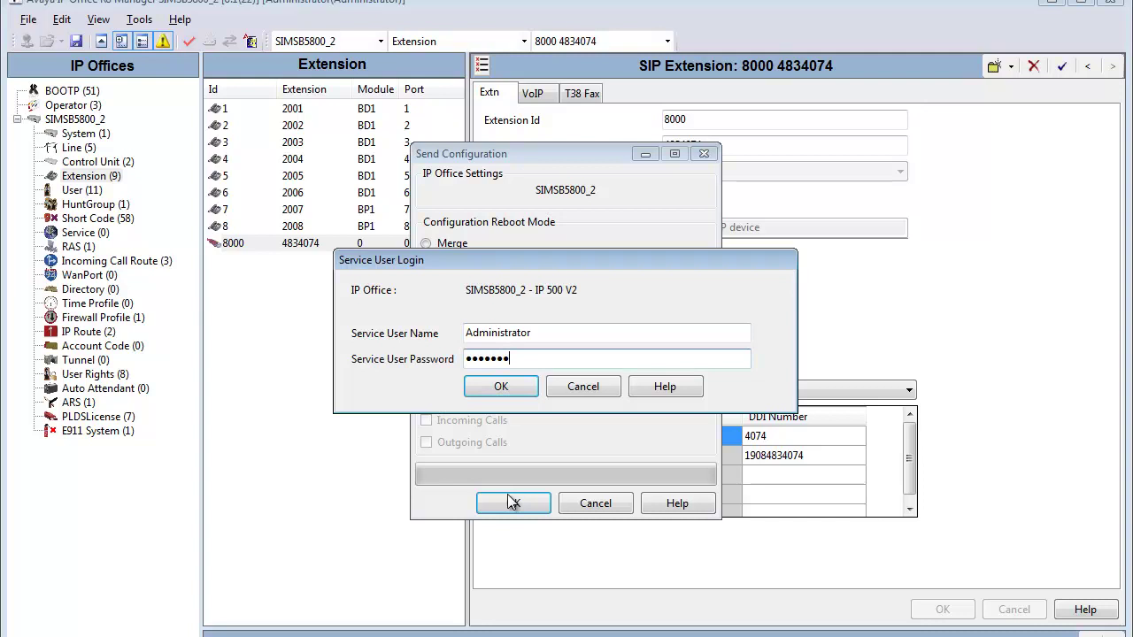
left_click(493, 397)
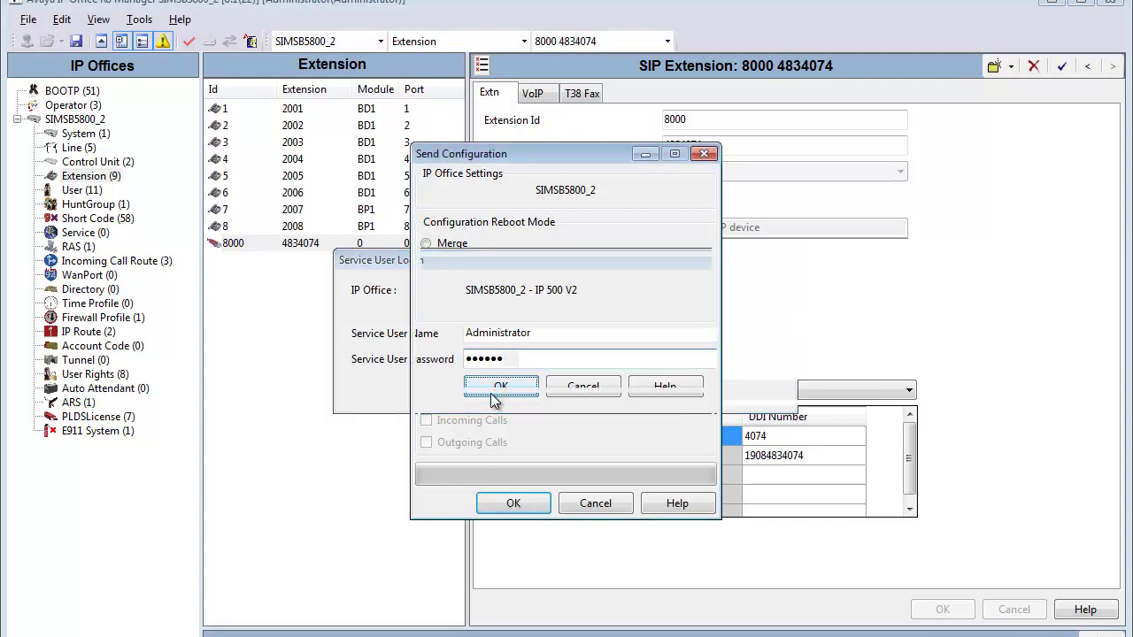